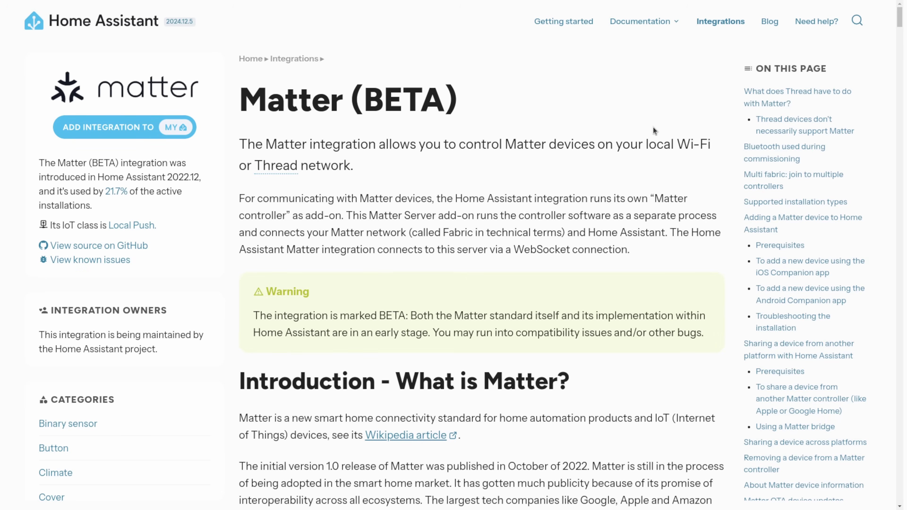
Step: Read the Matter integration documentation down to the section on Thread's role and its network topology
scroll(654, 130, down, 10)
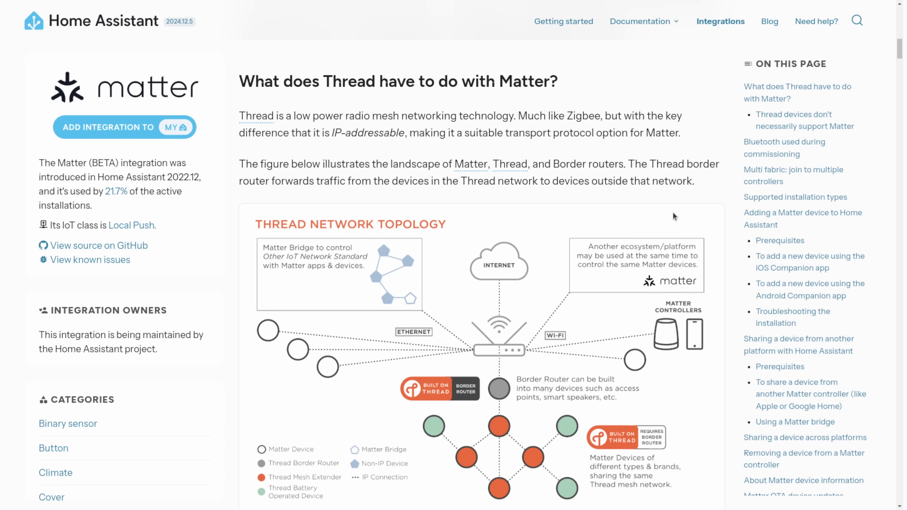
scroll(673, 212, down, 2)
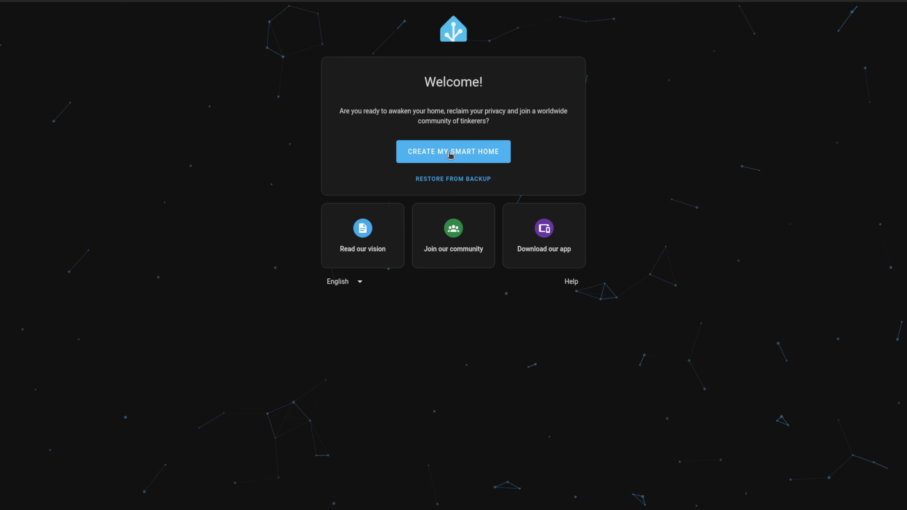
Step: Start creating a new smart home and fill in the user account's name, password and password confirmation
click(450, 155)
text(Tom)
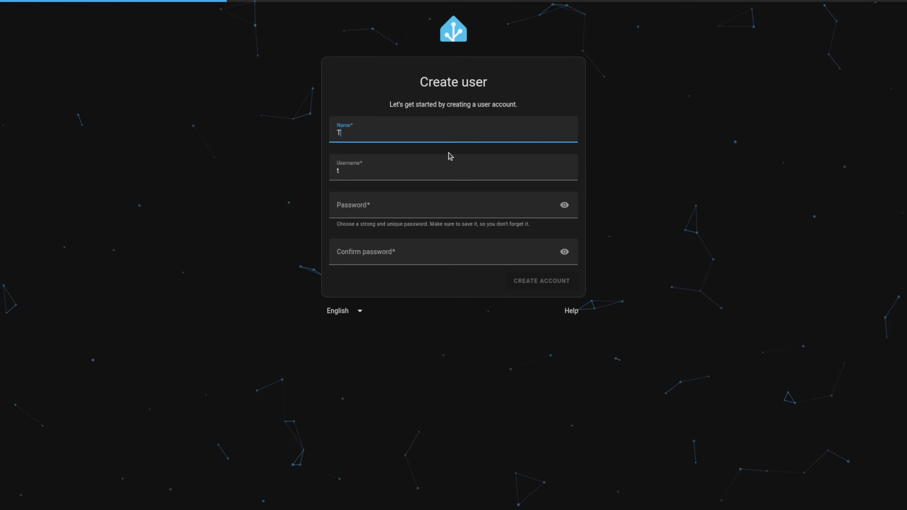
key(Tab)
key(Tab)
text(•••••••••••)
key(Tab)
text(•••••••••)
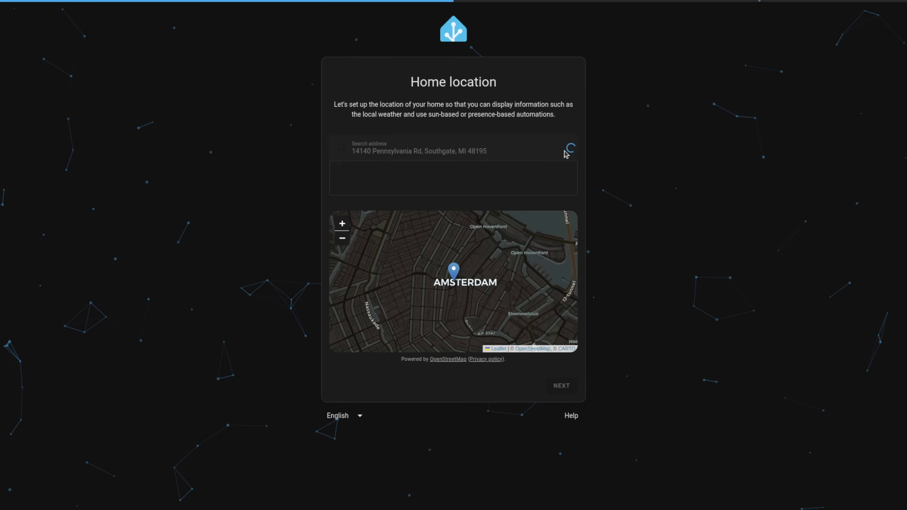
Step: Set the home location by searching for the entered street address and finish the onboarding
click(564, 148)
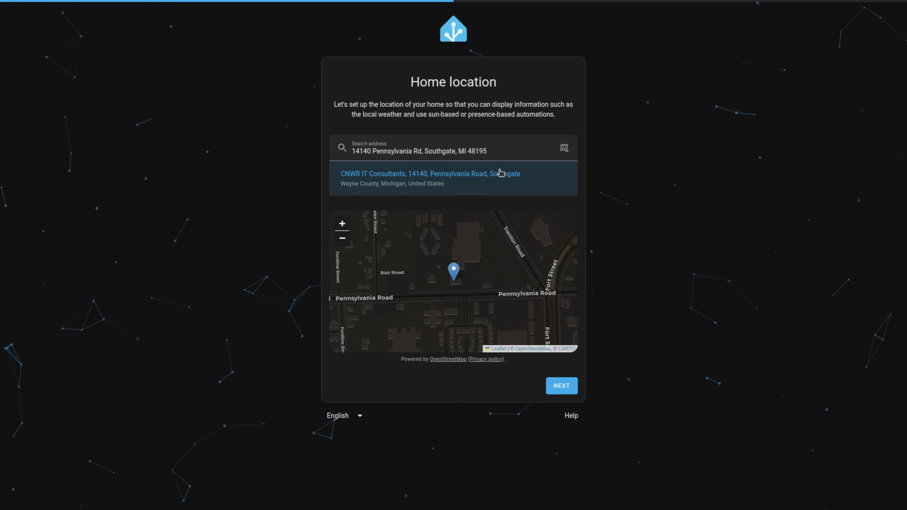
click(559, 387)
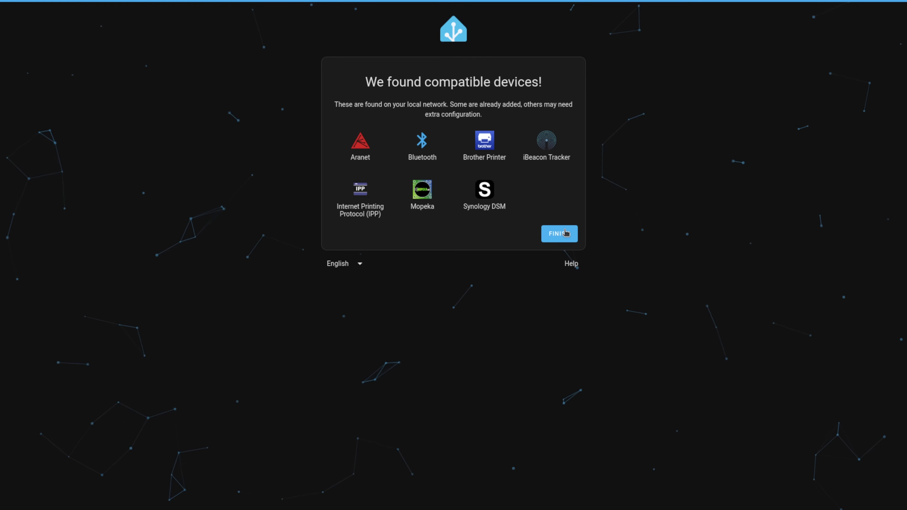
click(566, 233)
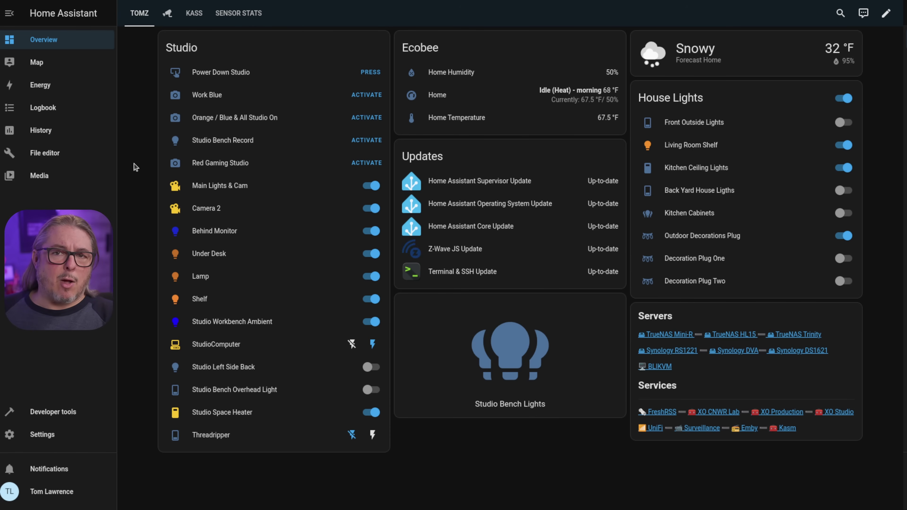
Step: Open the Devices & services settings and examine the discovered and configured integrations
click(52, 443)
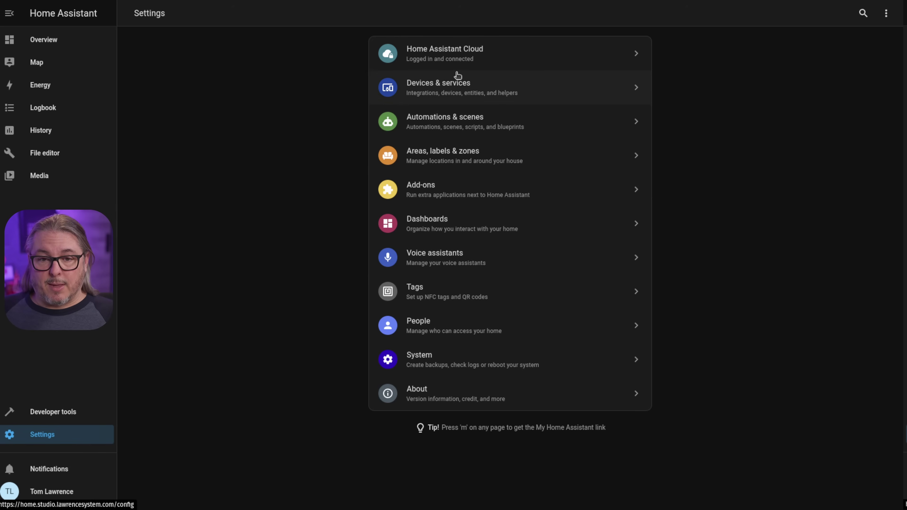
click(469, 94)
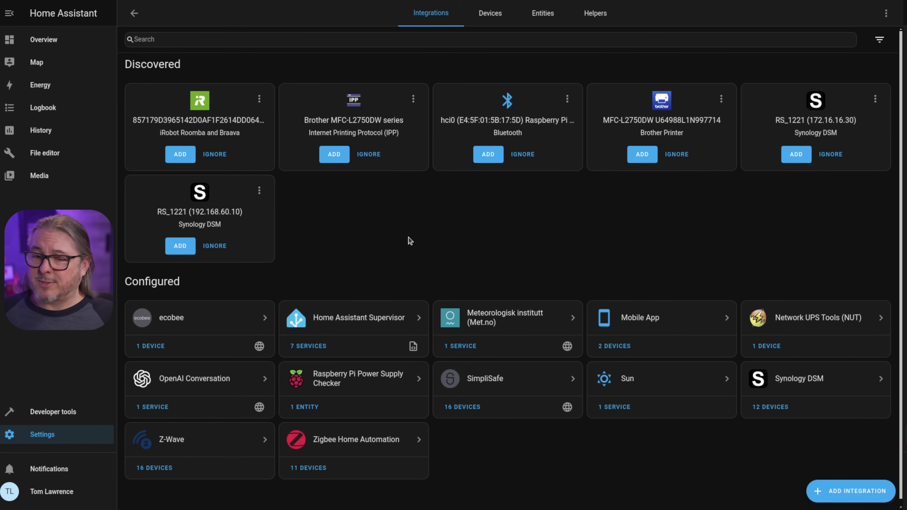
scroll(409, 241, down, 1)
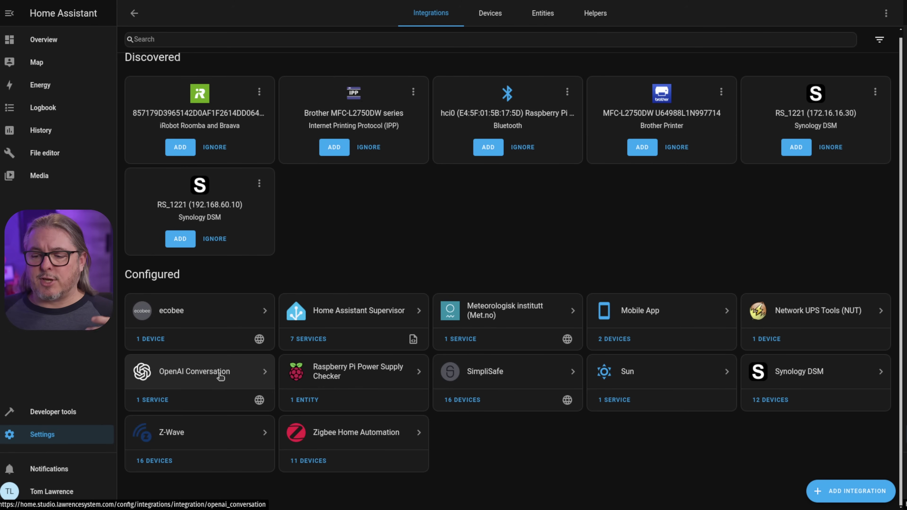
Step: Browse the brands offered for a new integration, then close the list without adding one
click(836, 490)
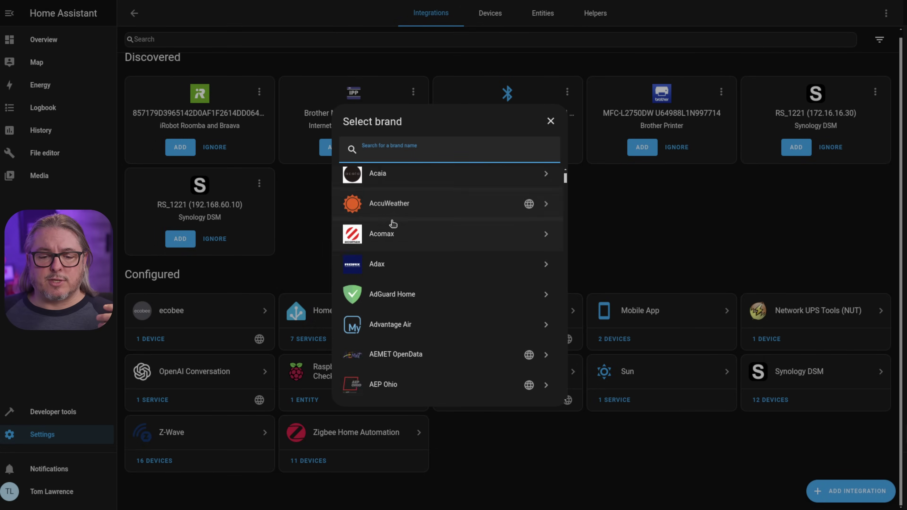
scroll(393, 224, down, 20)
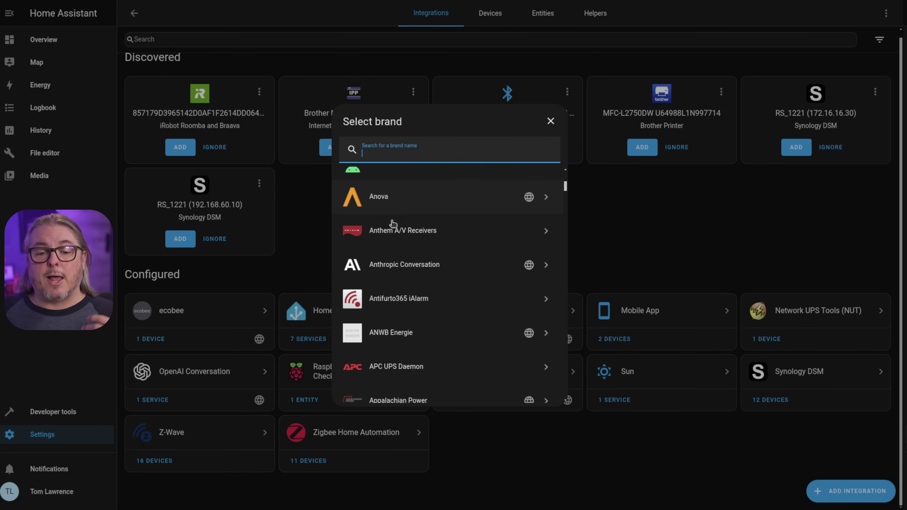
scroll(393, 223, down, 5)
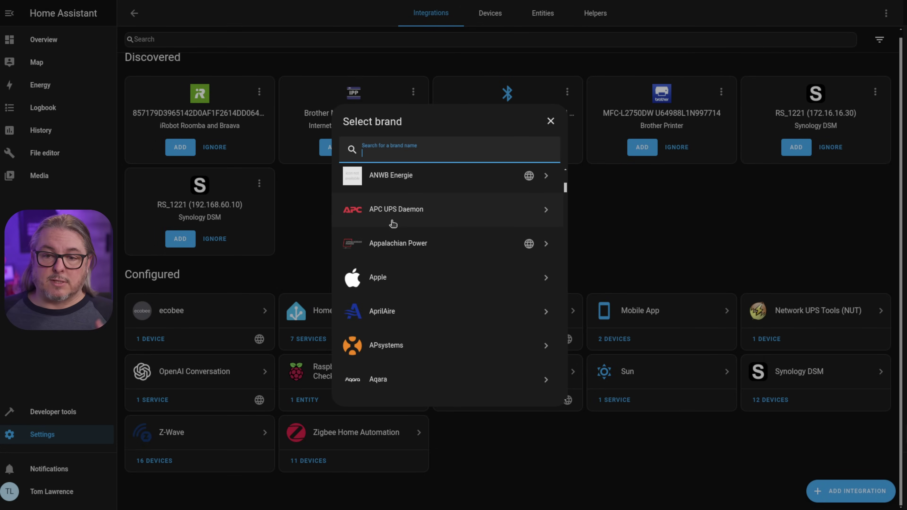
click(550, 122)
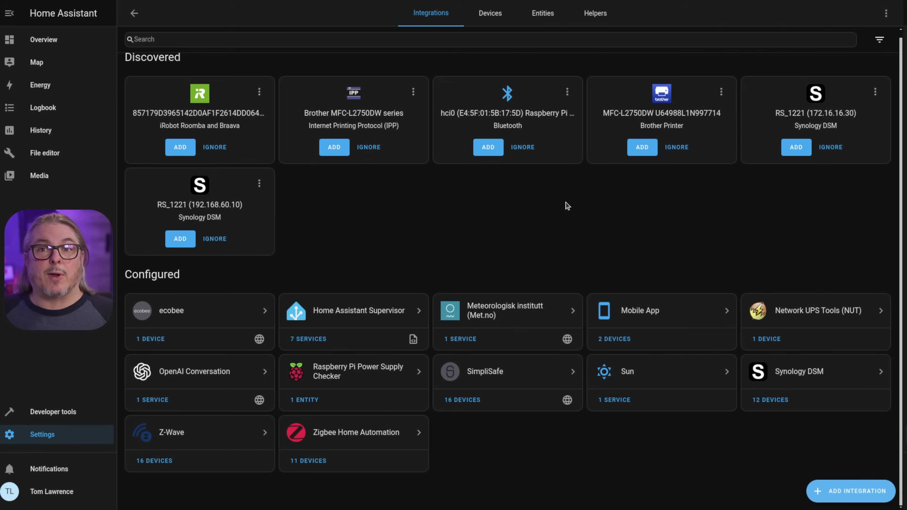
Step: Examine the Sensor Stats dashboard and the alarm control panel's modes on the camera dashboard
click(72, 39)
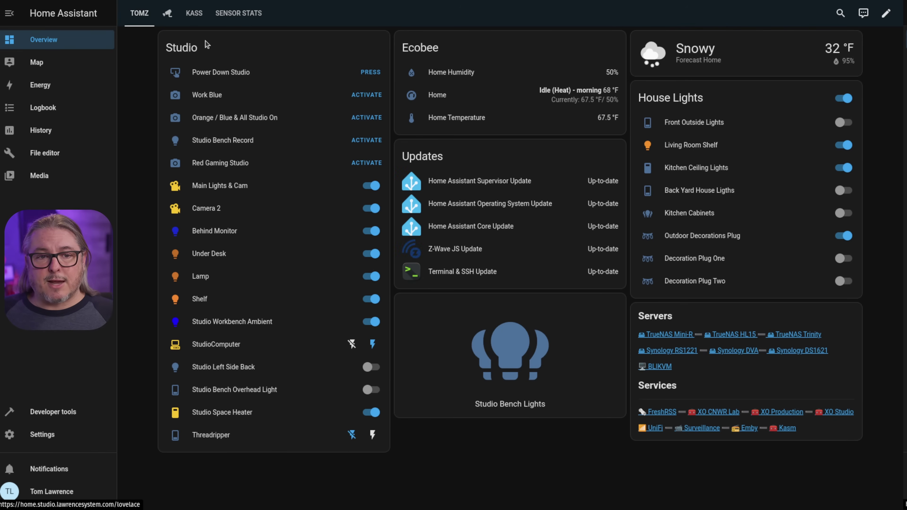
click(233, 16)
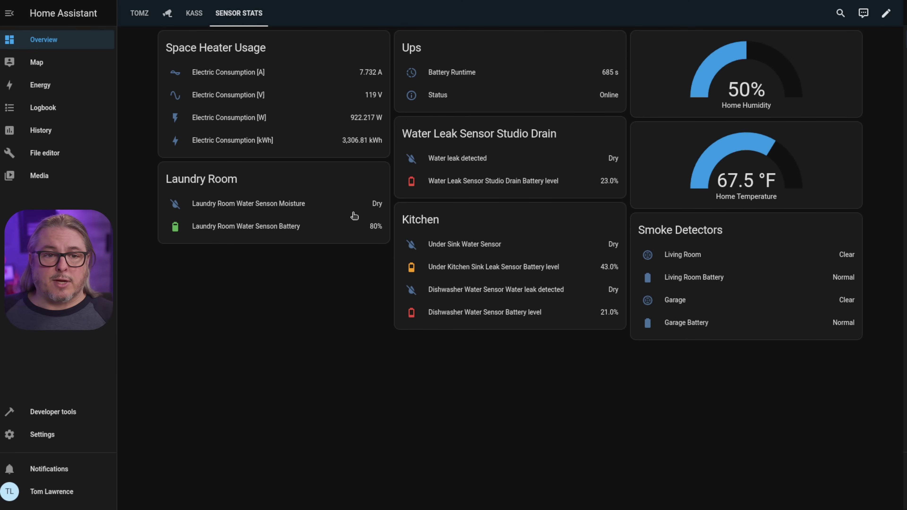
click(165, 11)
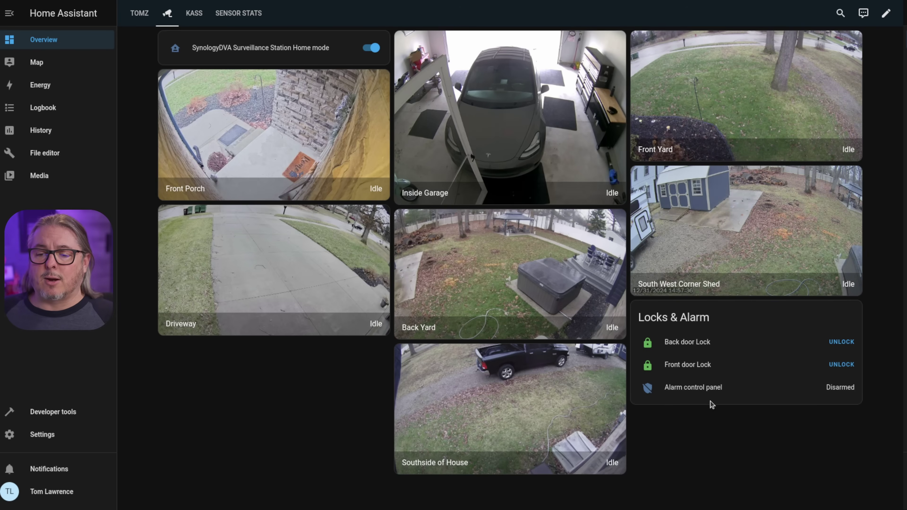
click(648, 388)
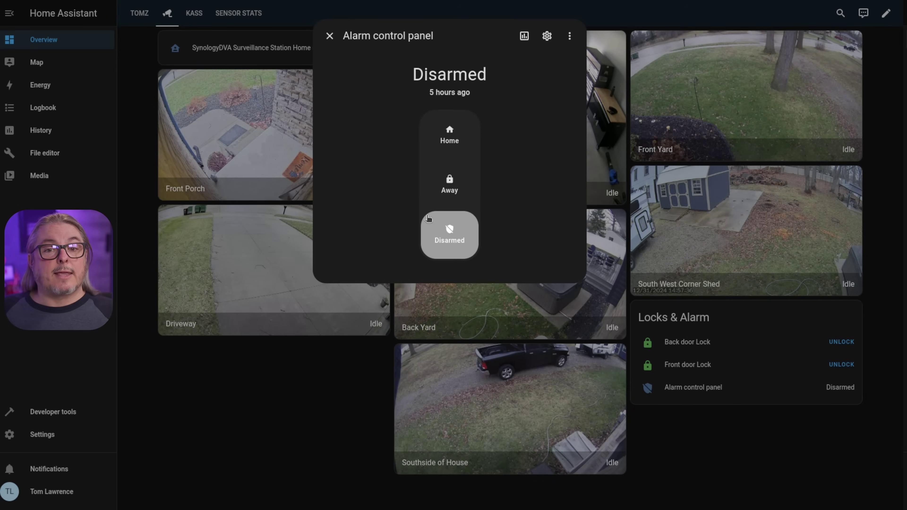
click(329, 36)
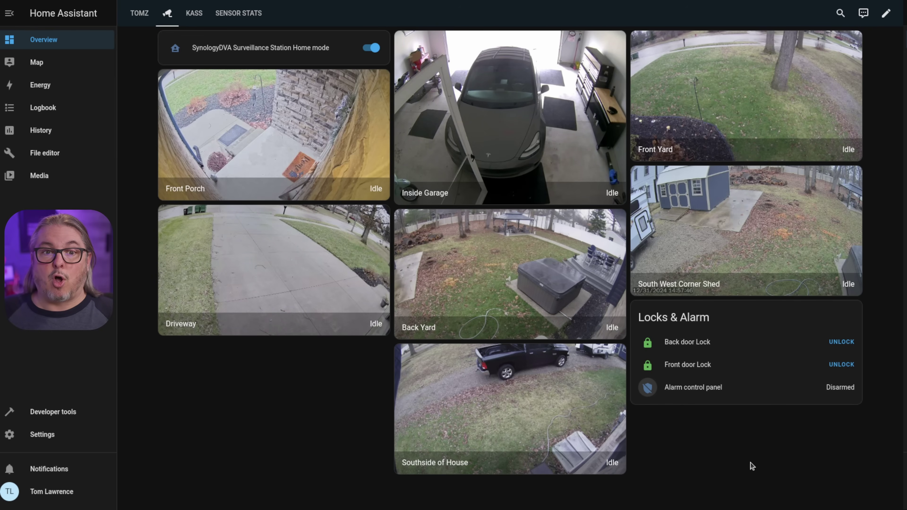
Step: Examine the Sensor Stats dashboard again and the Home thermostat's controls in the Ecobee card
click(240, 14)
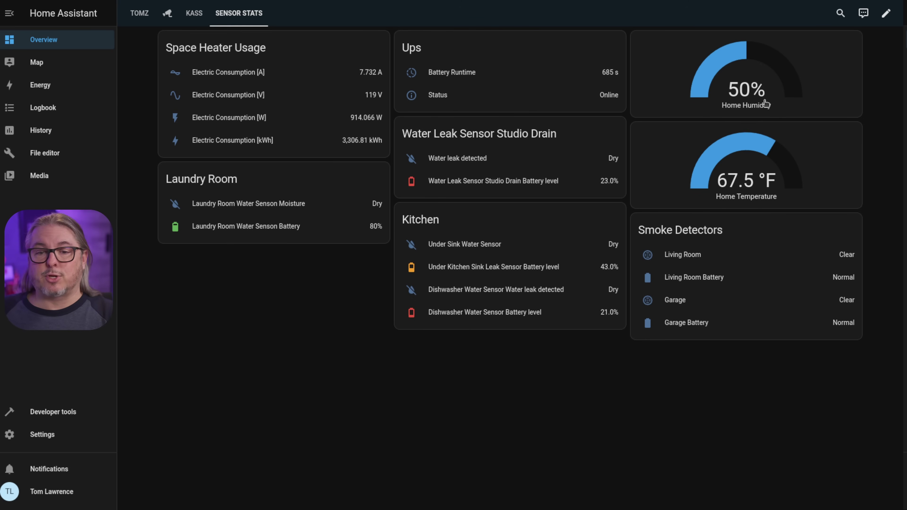
click(141, 13)
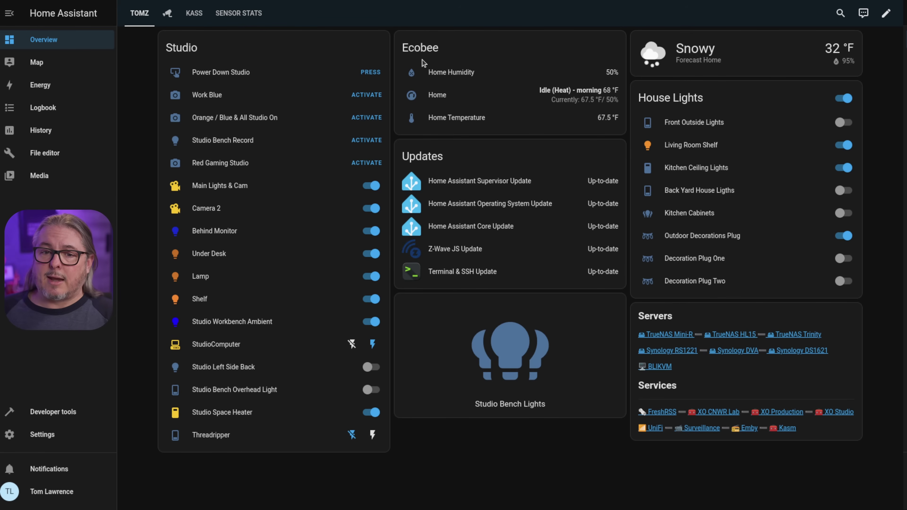
click(415, 97)
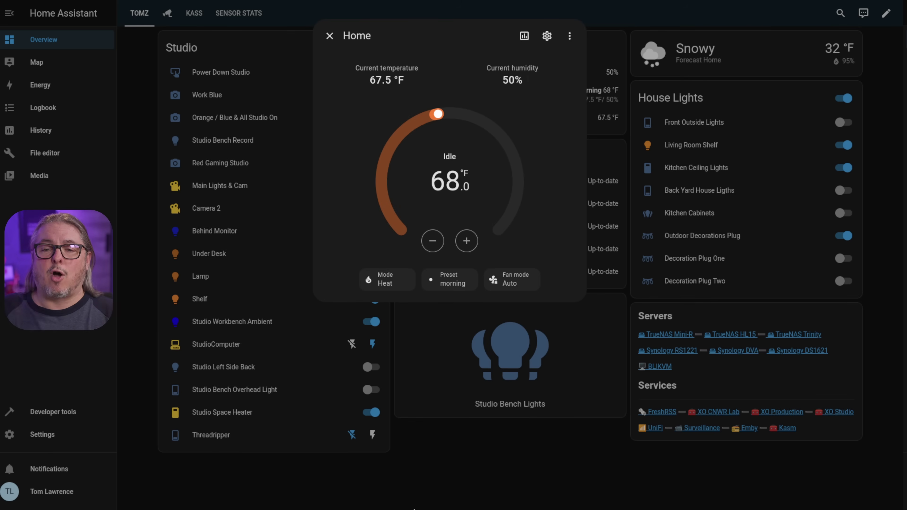
click(413, 507)
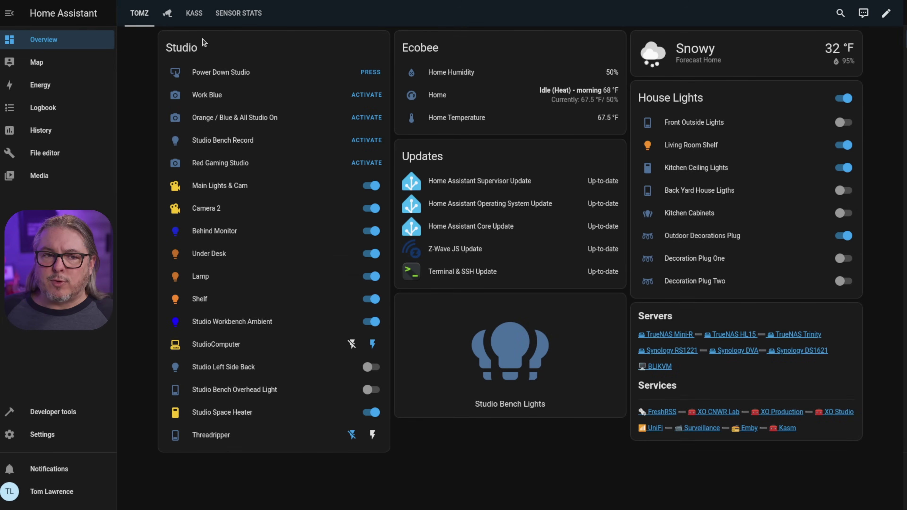
Step: View the camera dashboard and open the list of automations in the settings
click(168, 16)
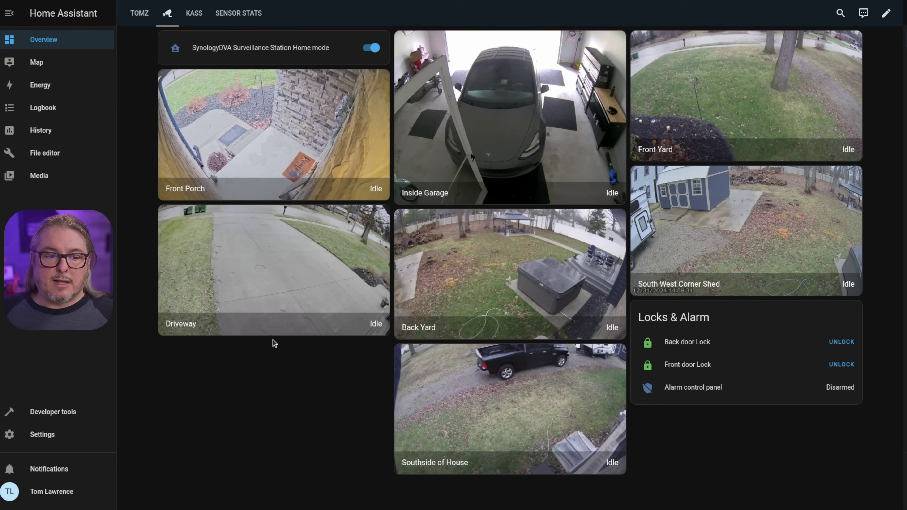
click(58, 445)
click(481, 133)
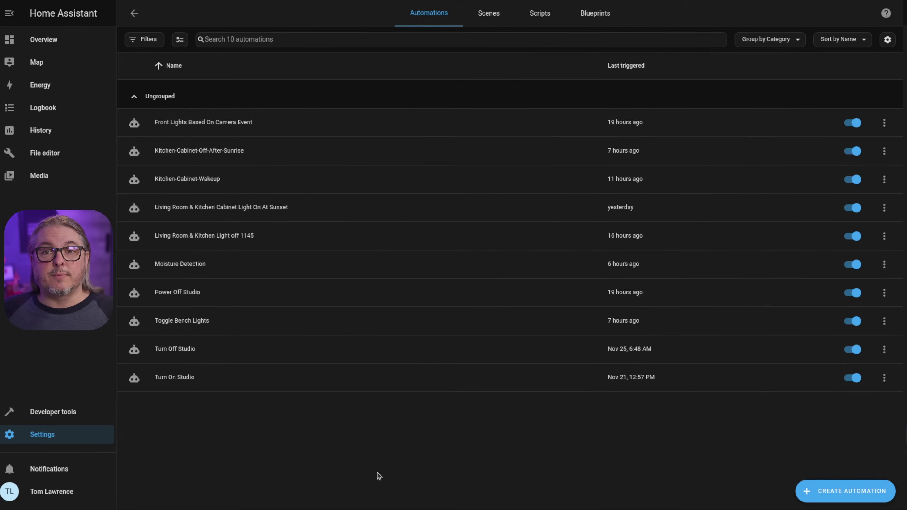
Step: Start a new automation, examine the available trigger types, and leave the editor without saving
click(813, 496)
click(438, 229)
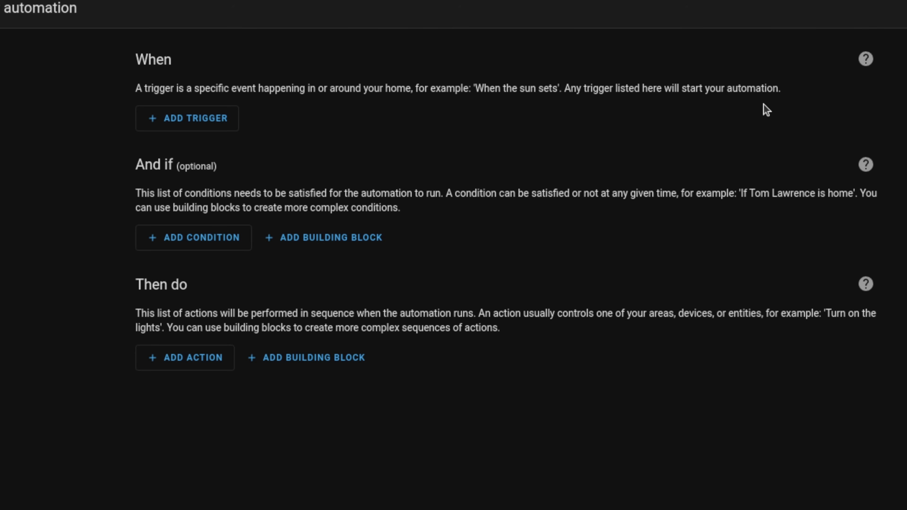
click(218, 127)
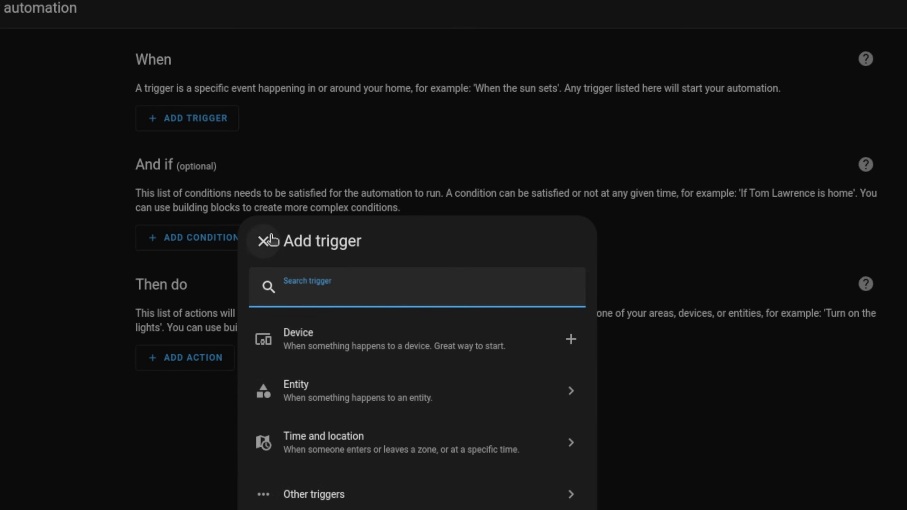
click(263, 241)
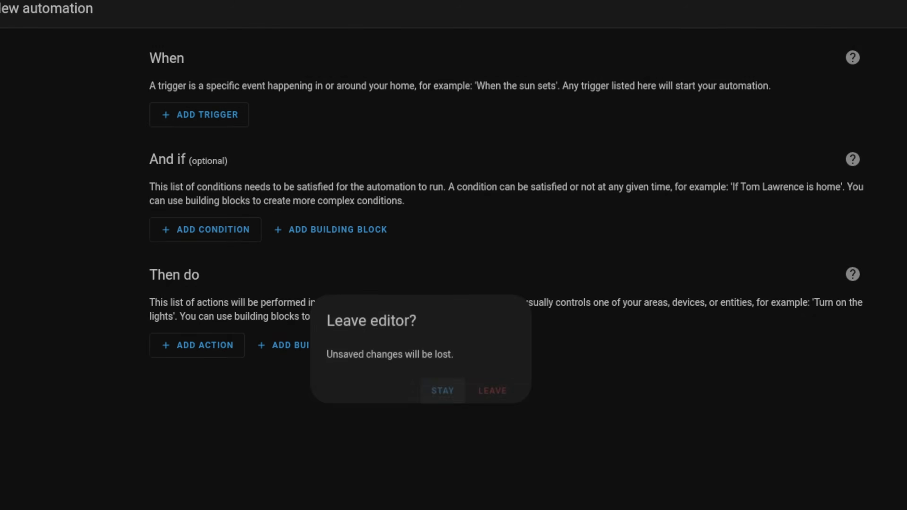
click(492, 280)
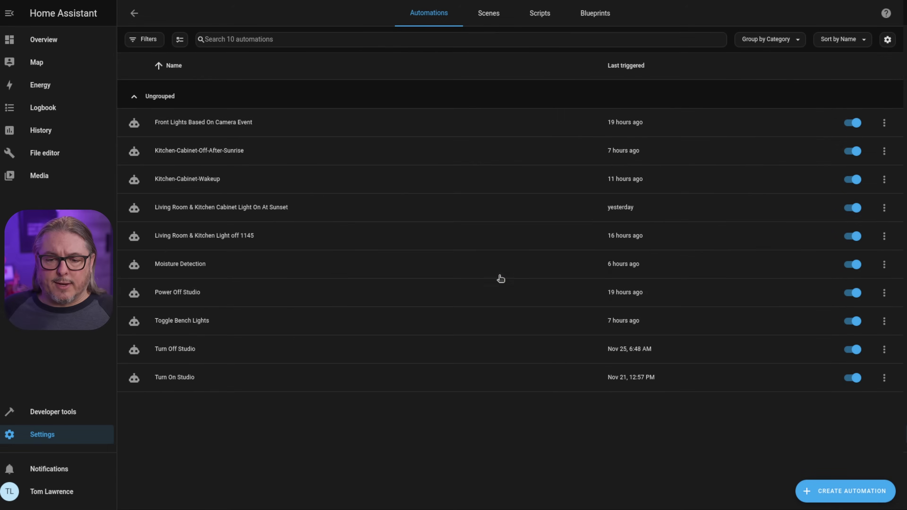
Step: Examine the message and title of the Moisture Detection automation's notification action, then return to the overview dashboard
click(244, 264)
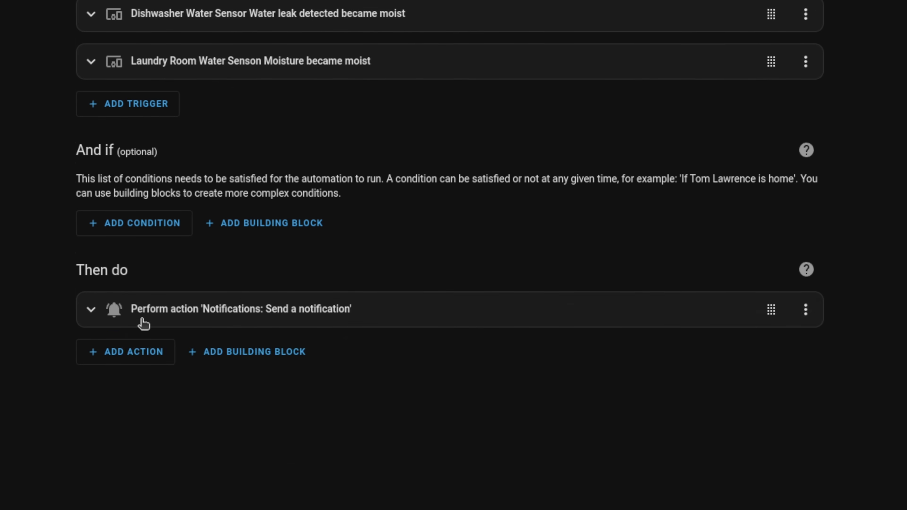
click(143, 499)
scroll(482, 285, down, 4)
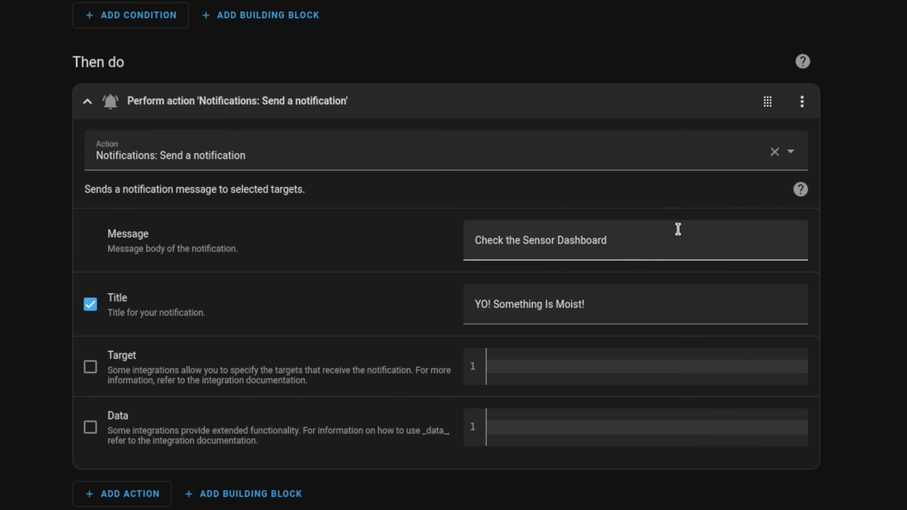
drag(678, 230, 409, 251)
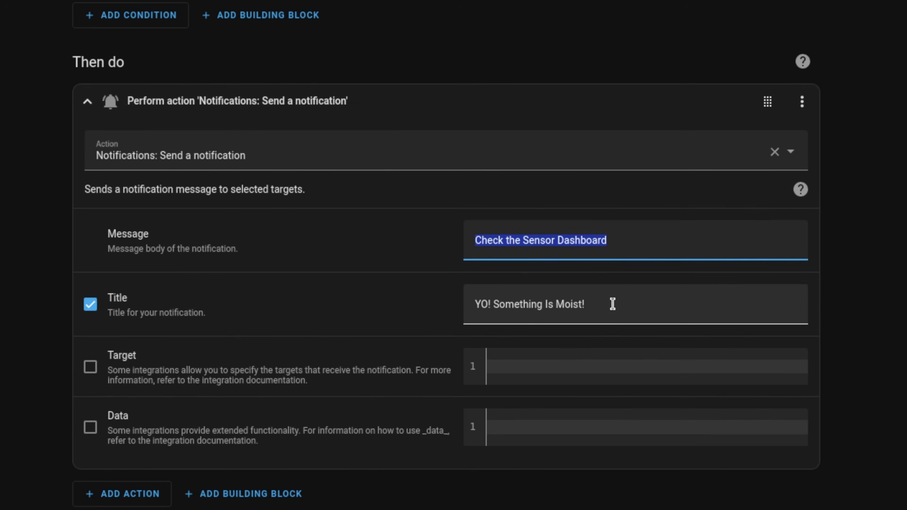
drag(616, 304, 469, 293)
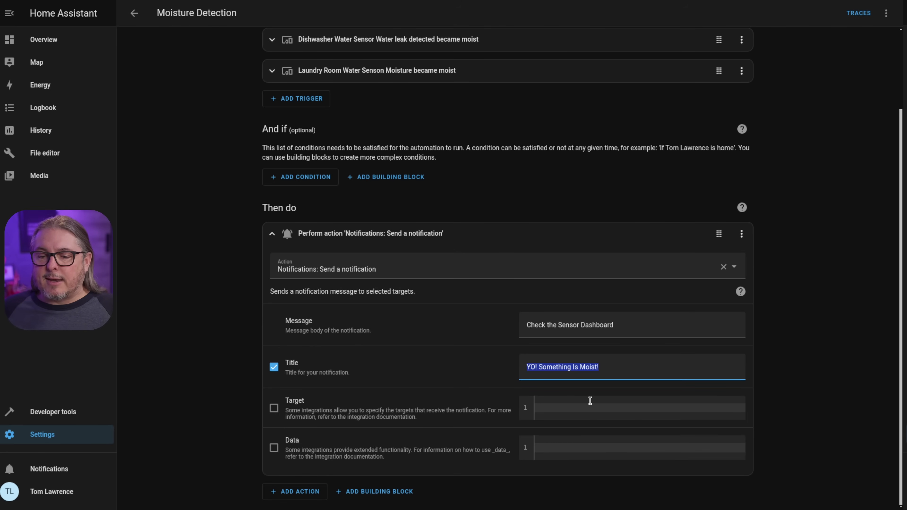
drag(628, 329, 522, 324)
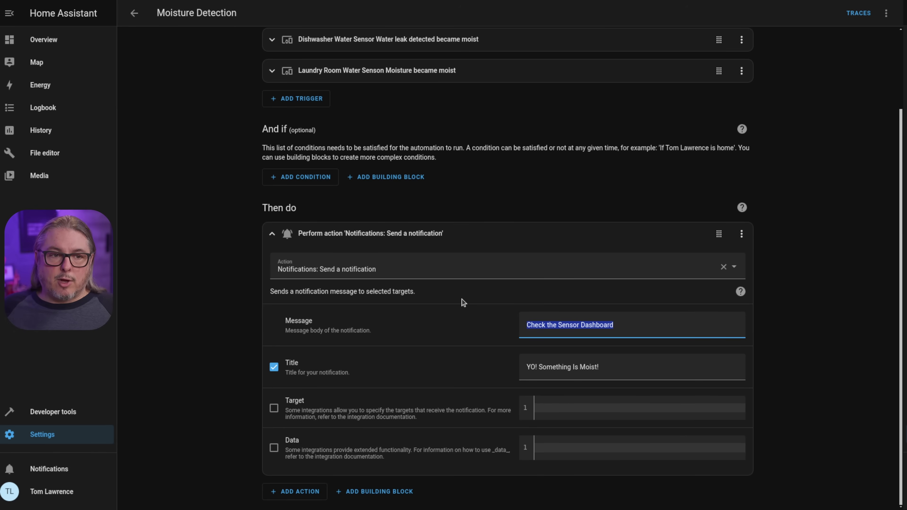
click(53, 45)
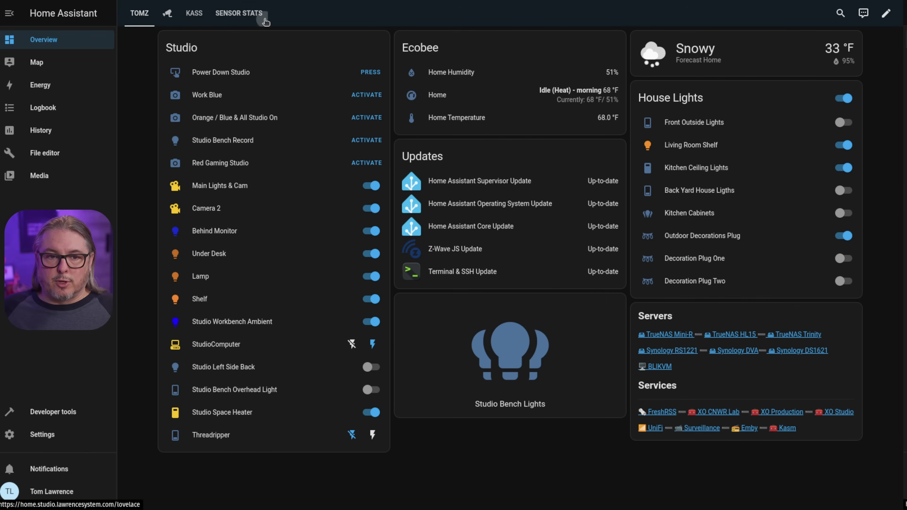
Step: Put the overview dashboard into edit mode and look through each of its views up to Sensor Stats
click(257, 14)
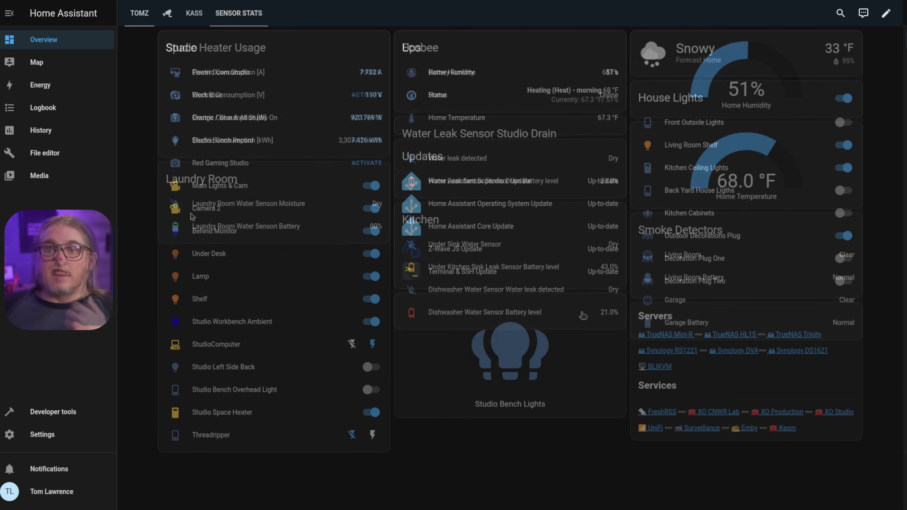
click(888, 14)
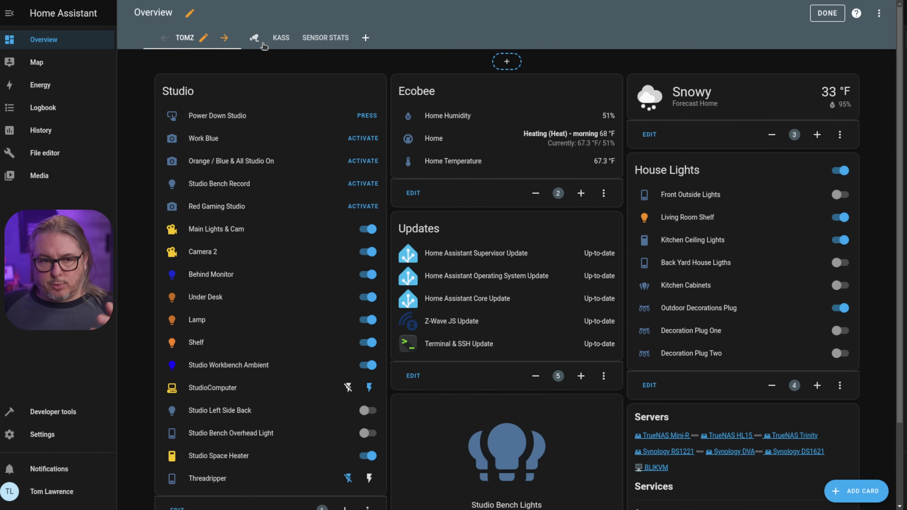
click(254, 40)
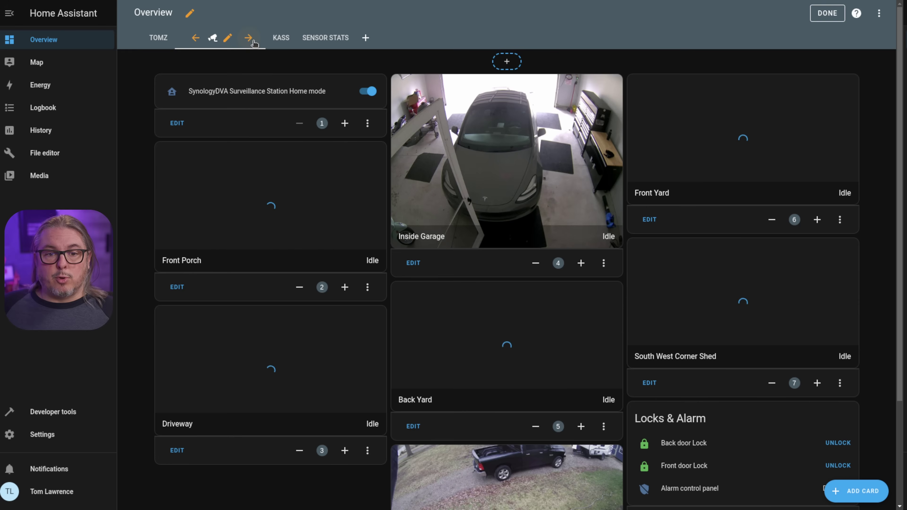
click(281, 46)
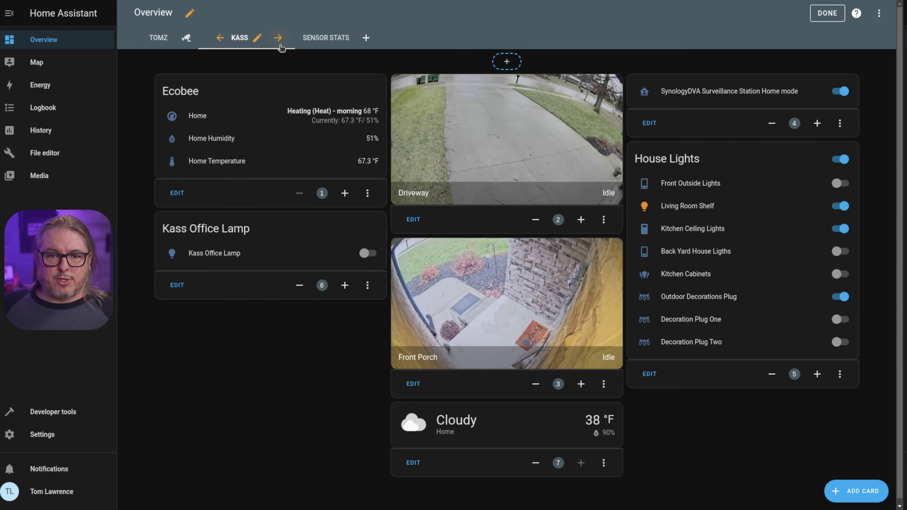
click(304, 41)
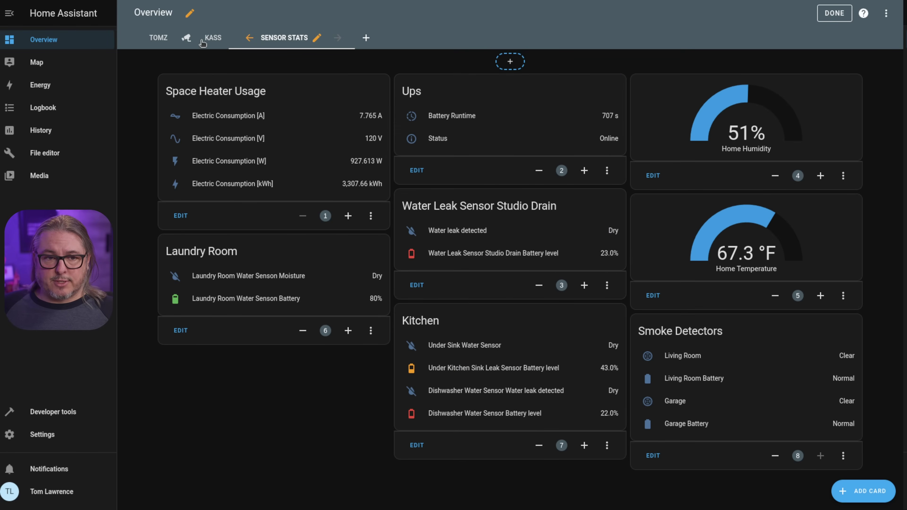
Step: Examine which users can see the view placed just before Sensor Stats, leaving its configuration unchanged
click(210, 40)
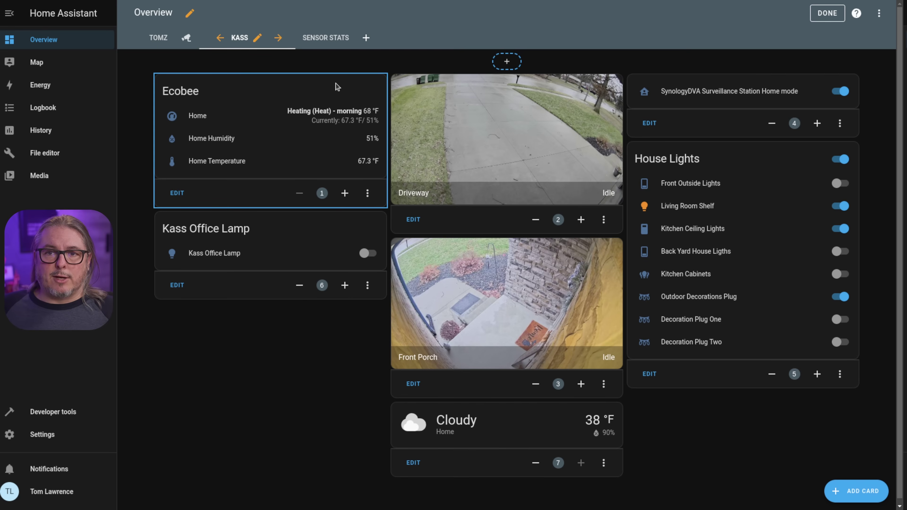
click(258, 38)
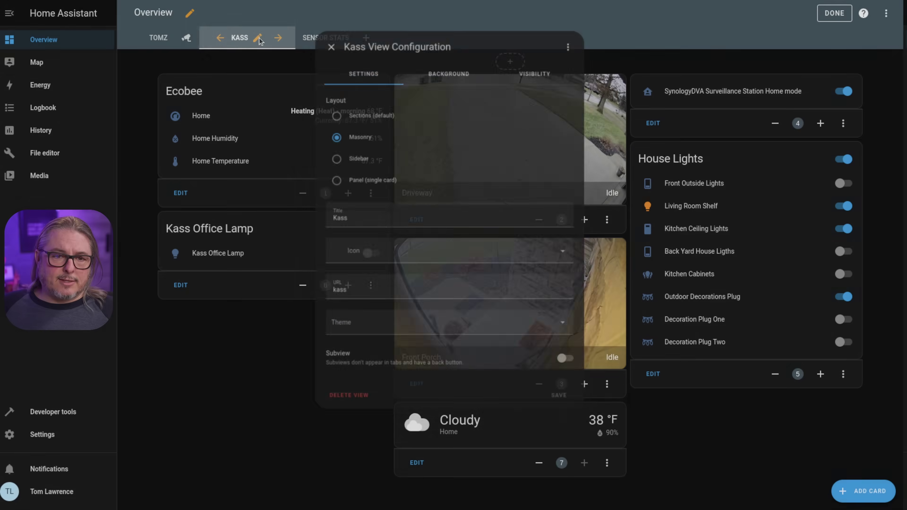
click(518, 70)
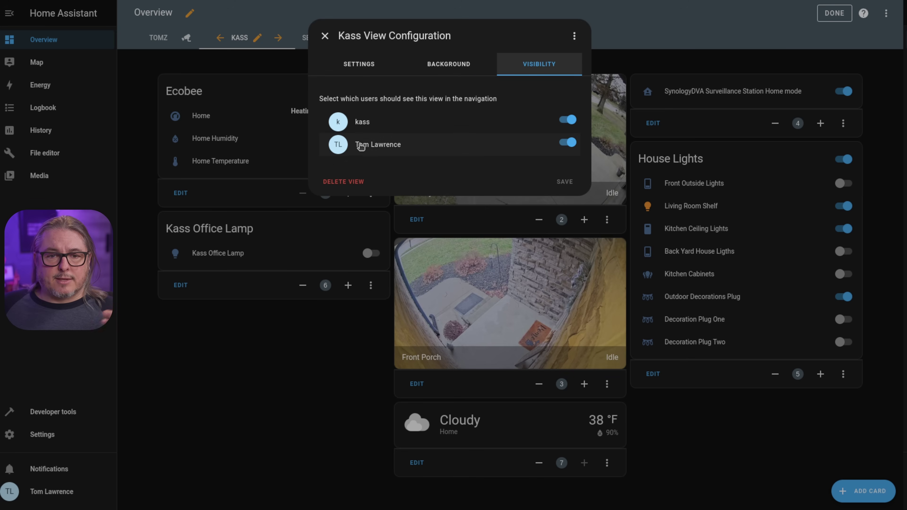
click(325, 36)
Step: Examine the user visibility settings of the dashboard's first view and close its configuration without saving
click(158, 37)
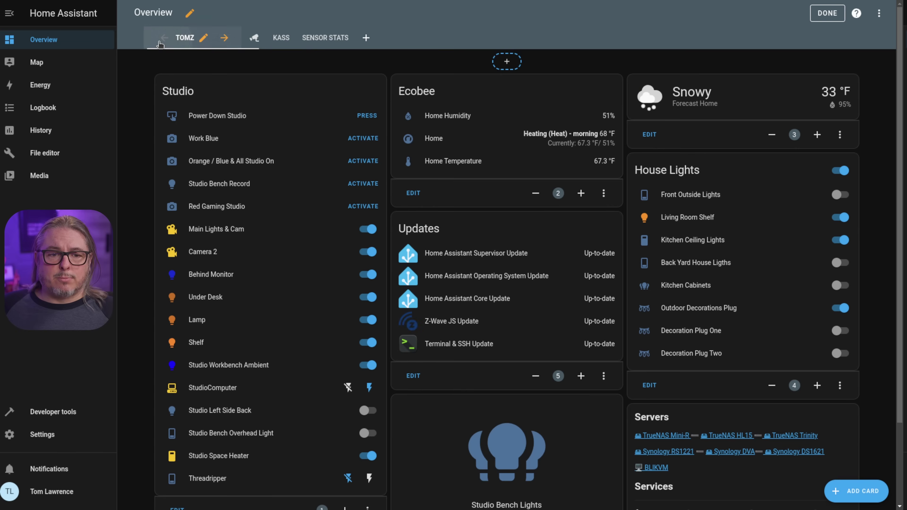
click(204, 38)
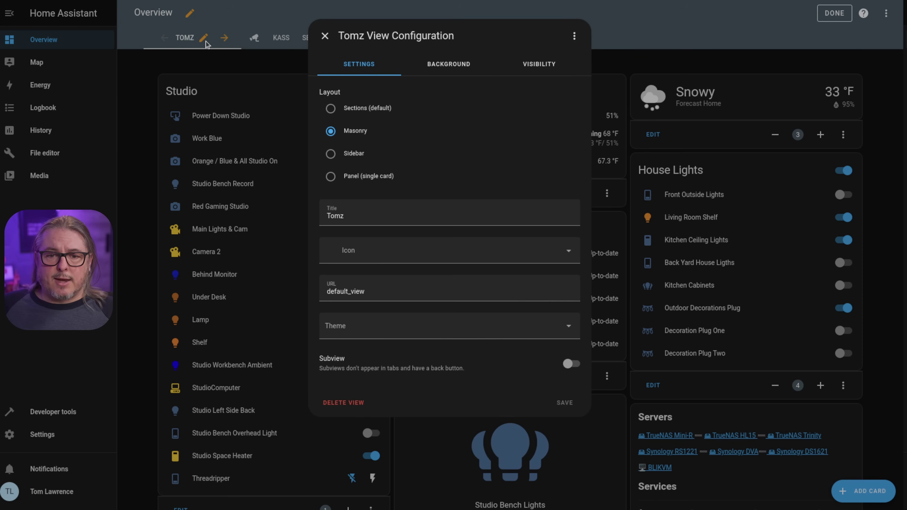
click(539, 76)
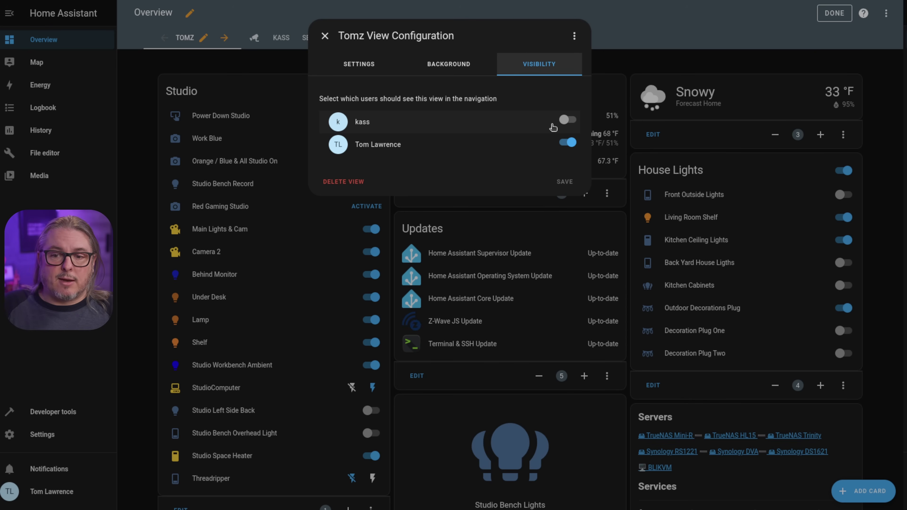
click(324, 36)
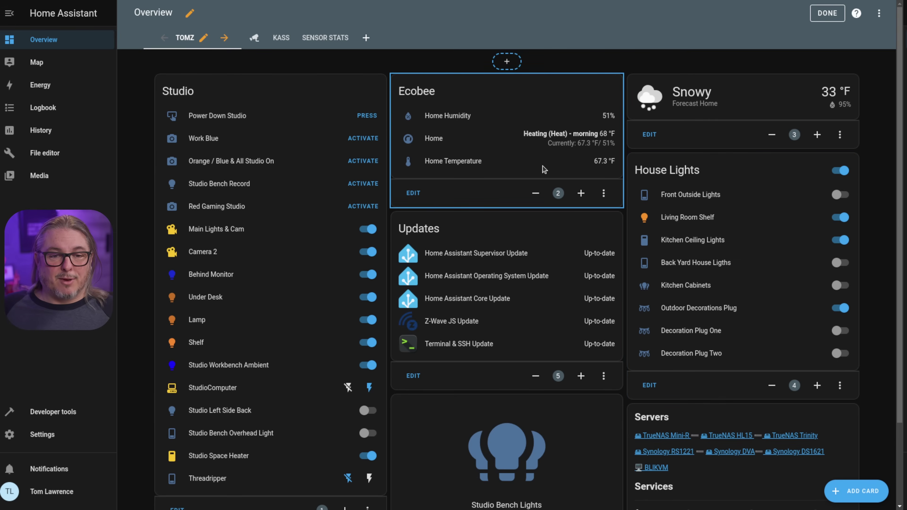
Step: Start adding a card to the first view and examine the available card types and the list of entities
click(856, 491)
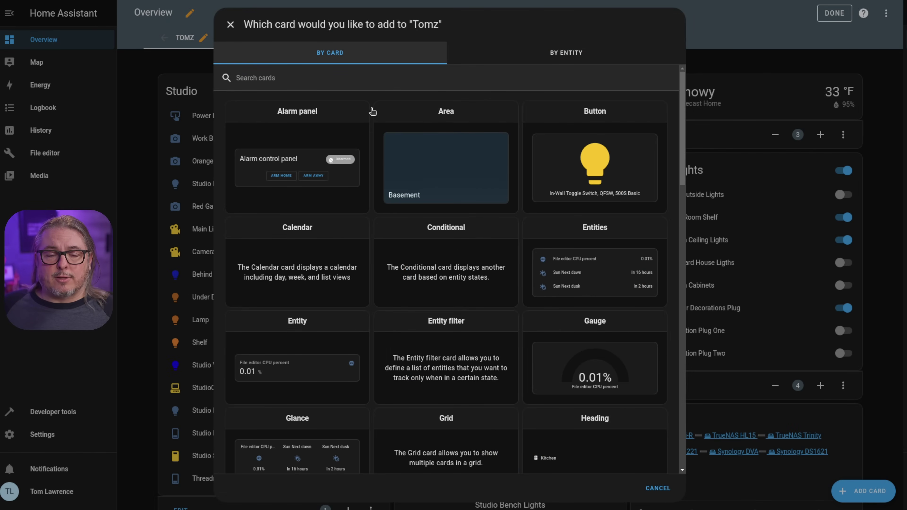
scroll(372, 203, down, 8)
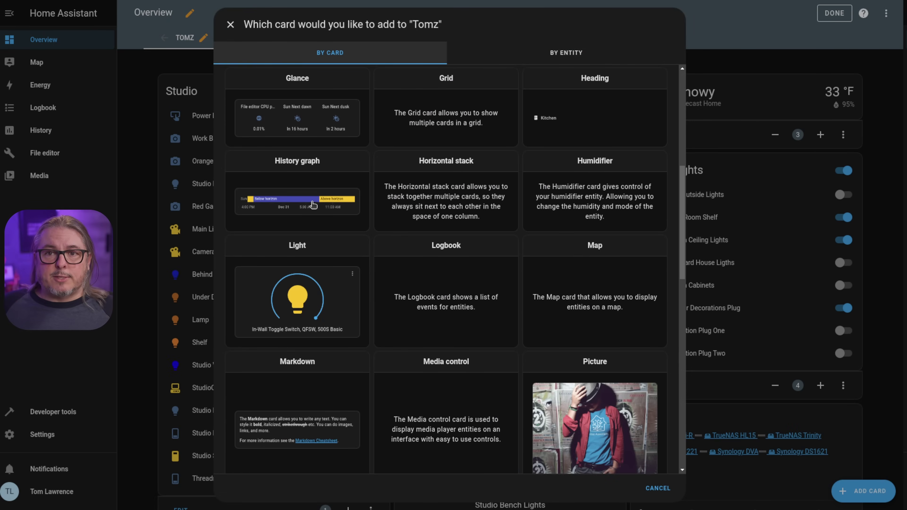
scroll(542, 246, up, 8)
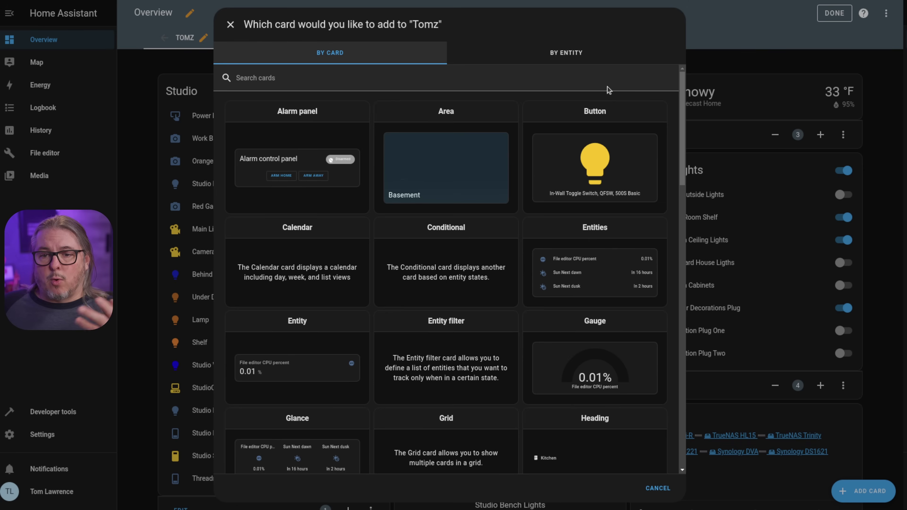
click(571, 48)
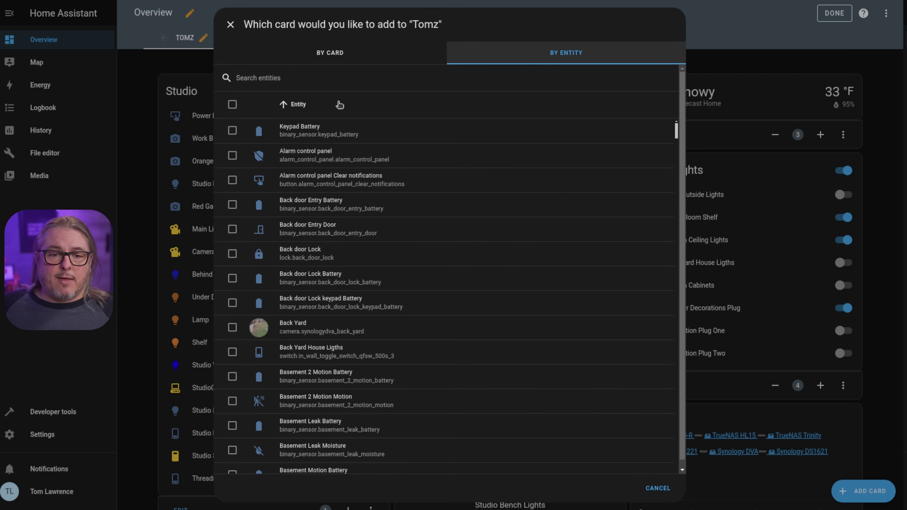
Step: Search entities for "synol", preview a card with SynologyDVA Drive 1's Below min remaining life and Exceeded max bad sectors, and cancel it
click(323, 79)
text(synol)
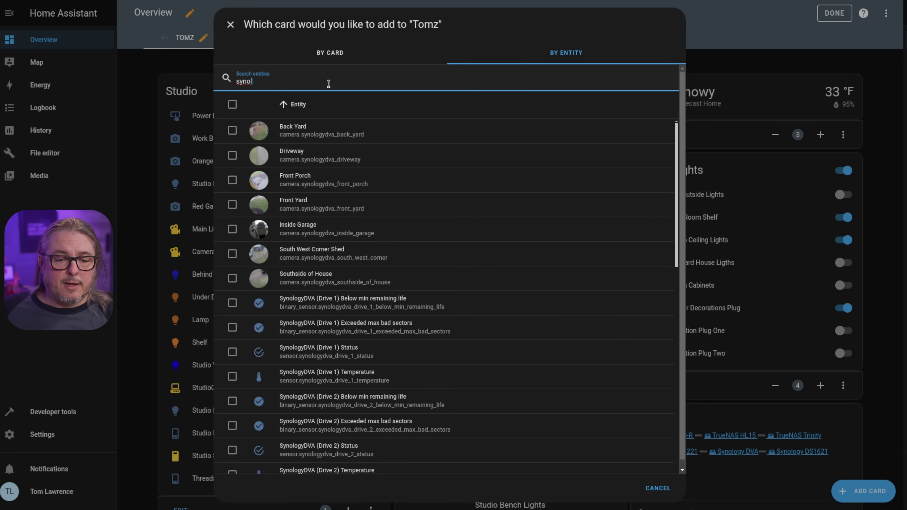
scroll(357, 232, down, 1)
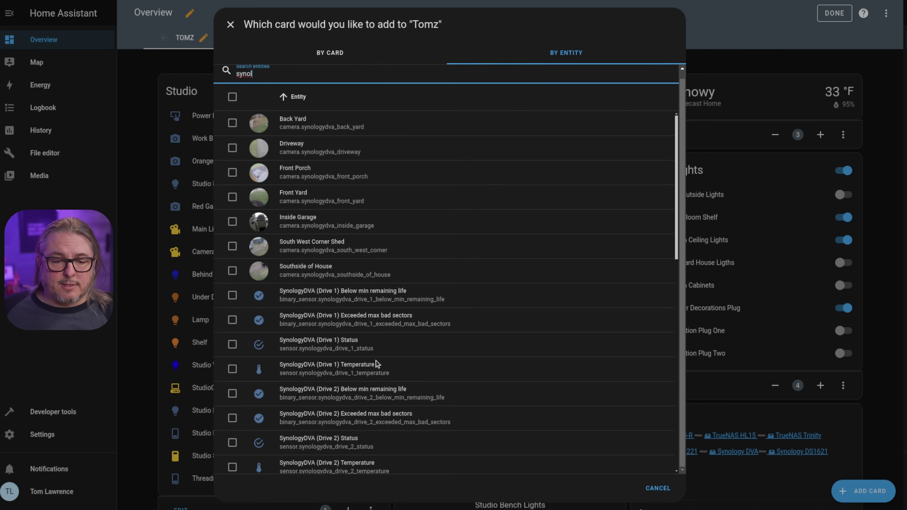
click(232, 295)
click(232, 320)
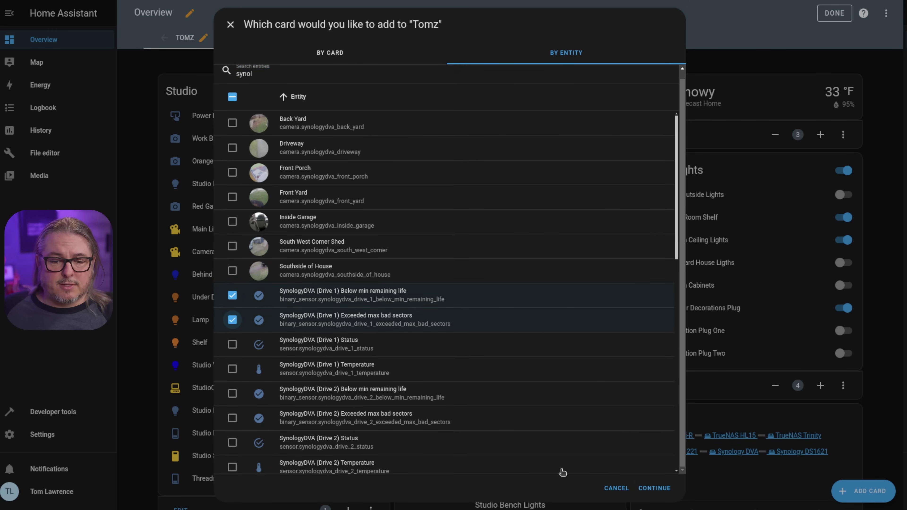
click(657, 489)
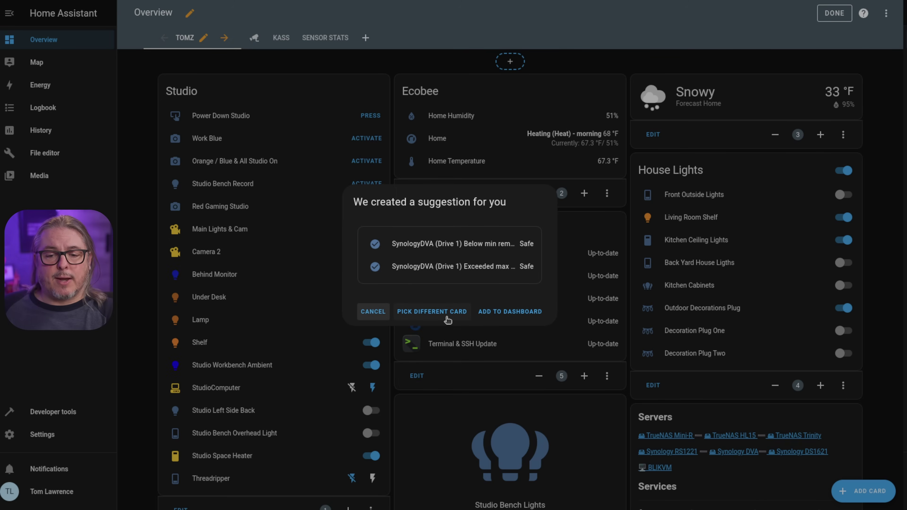
click(373, 311)
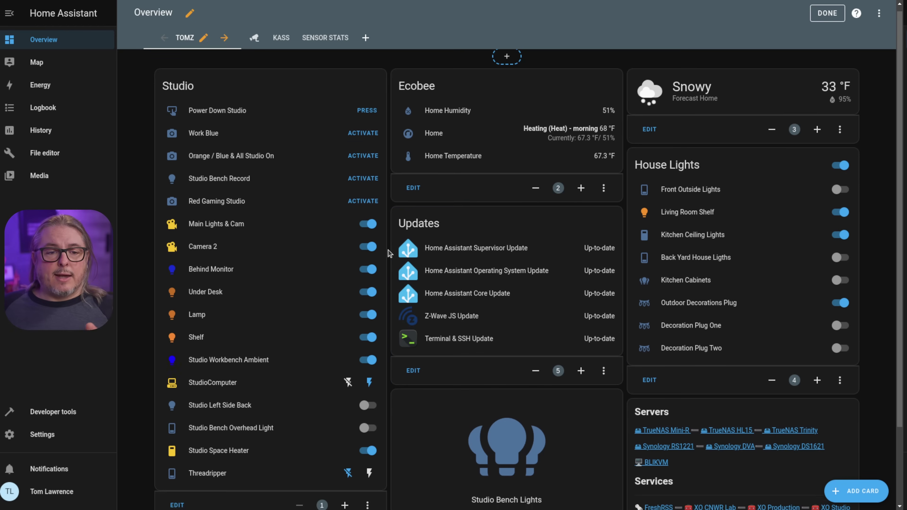
scroll(229, 362, down, 3)
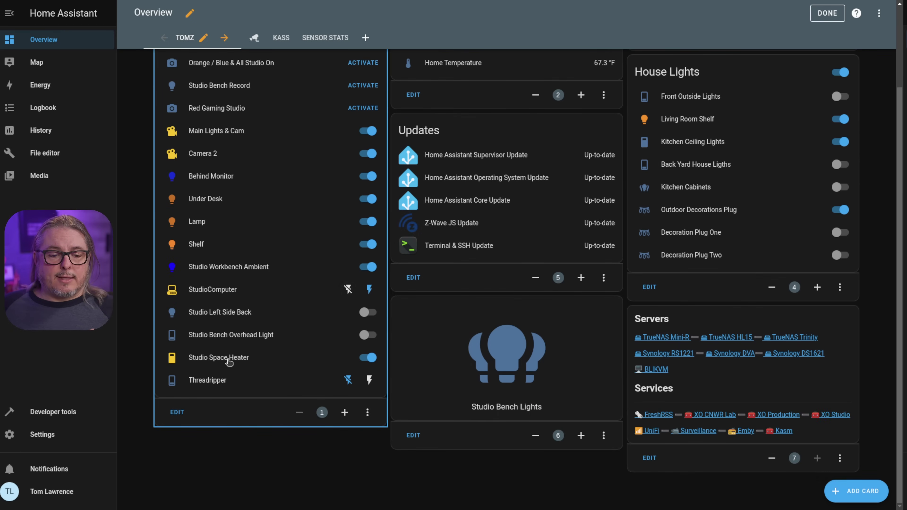
click(178, 412)
scroll(426, 194, down, 5)
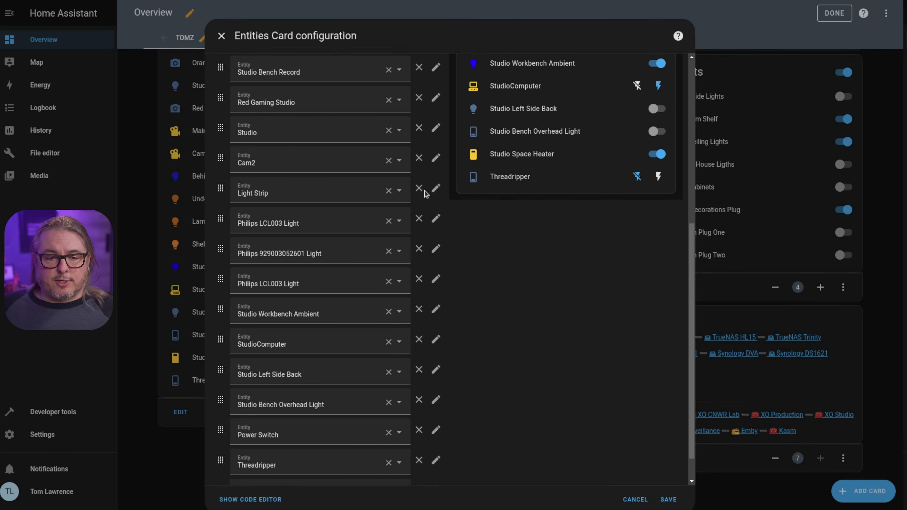
scroll(426, 194, down, 1)
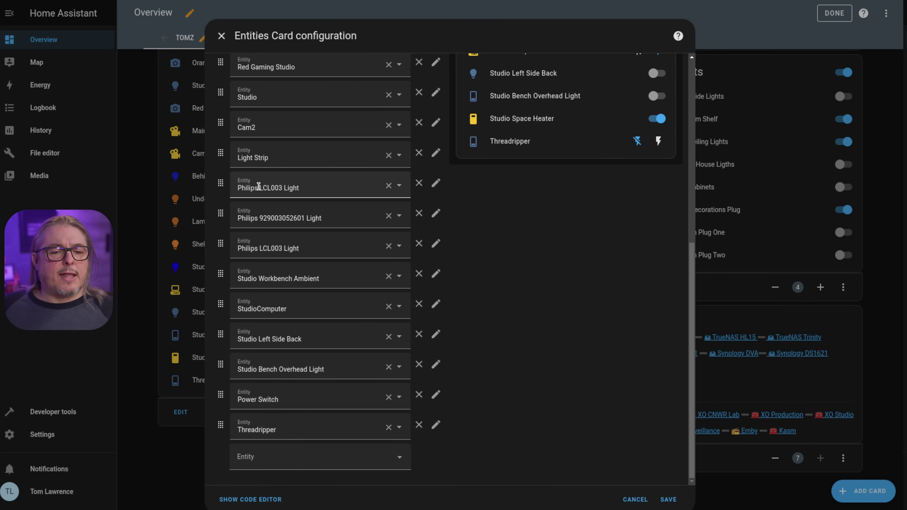
scroll(618, 226, up, 6)
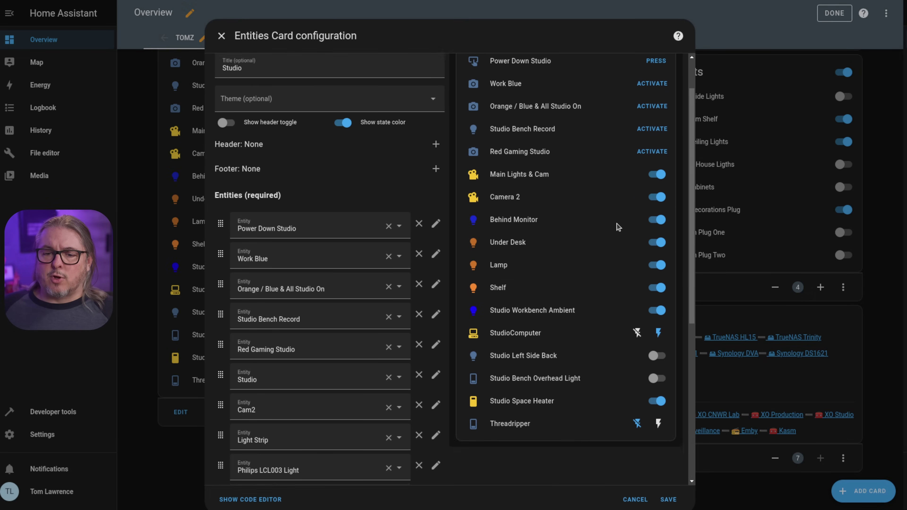
scroll(618, 226, down, 6)
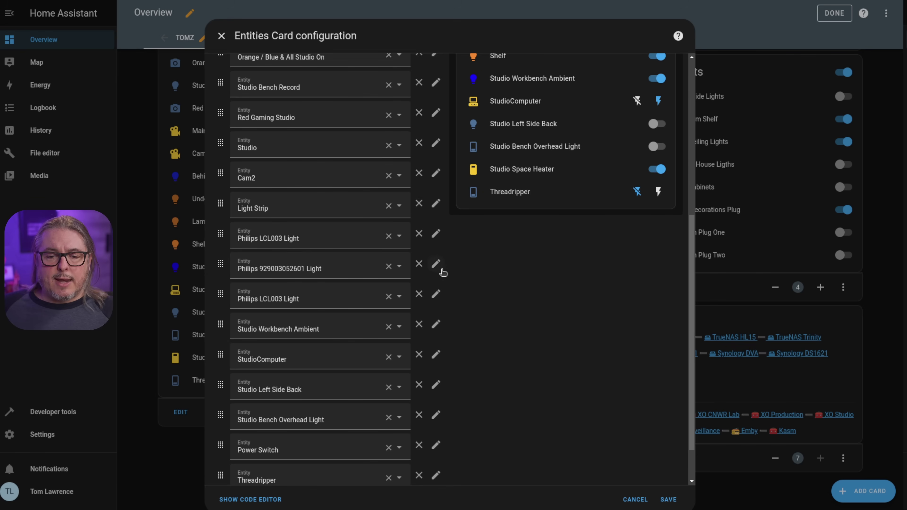
click(435, 272)
click(260, 157)
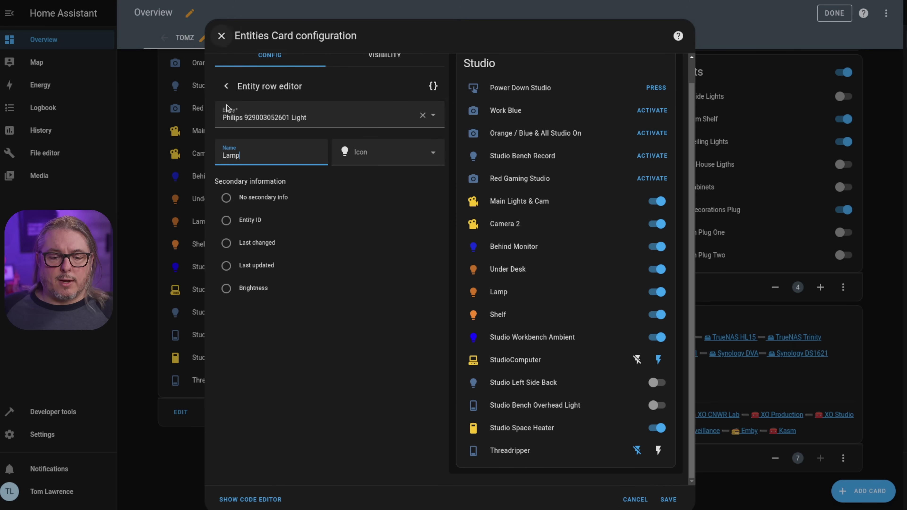
click(635, 500)
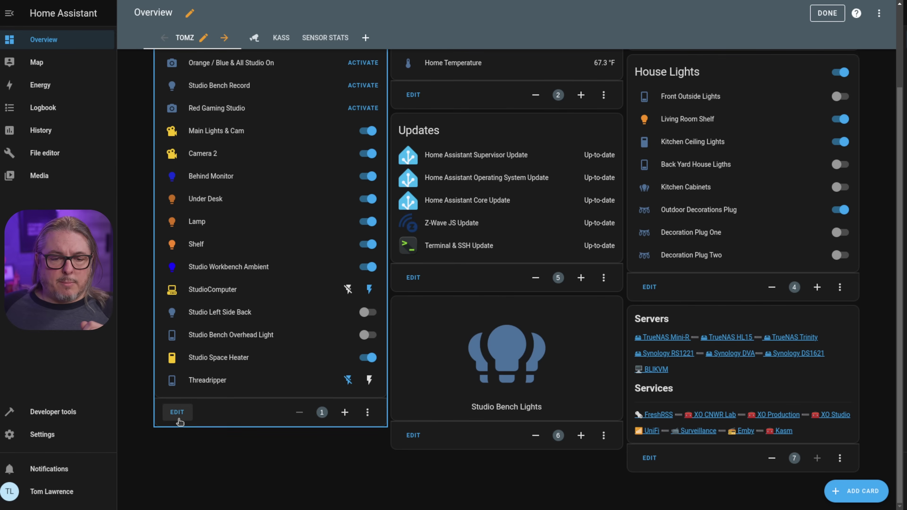
Step: Examine the dashboard's YAML in the raw configuration editor and close it without changes
scroll(314, 310, up, 3)
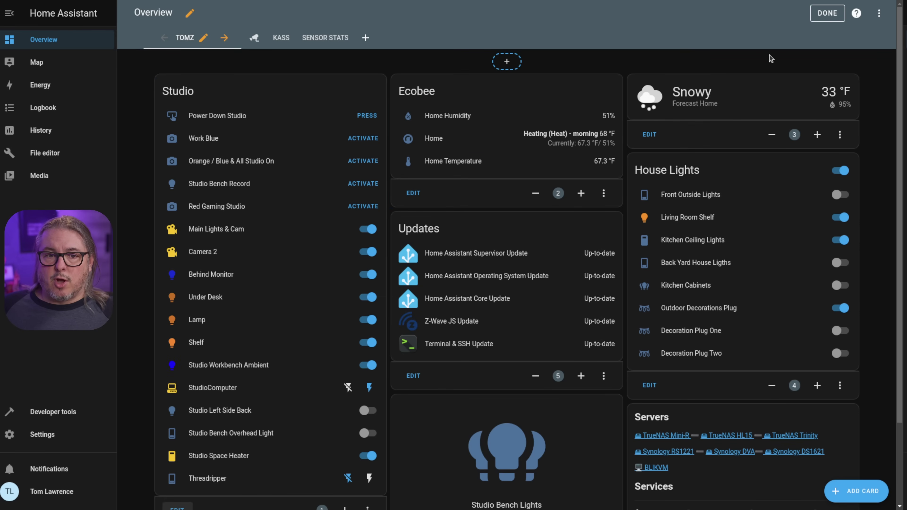
click(879, 14)
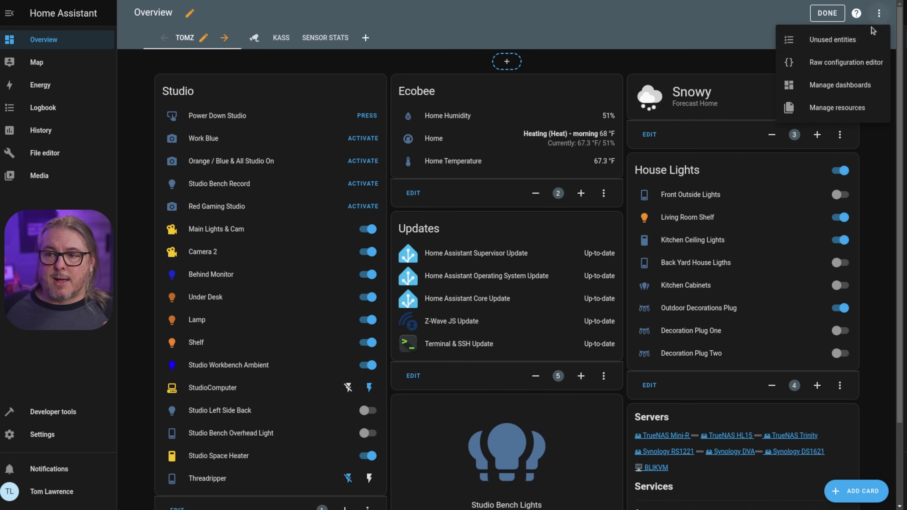
click(852, 68)
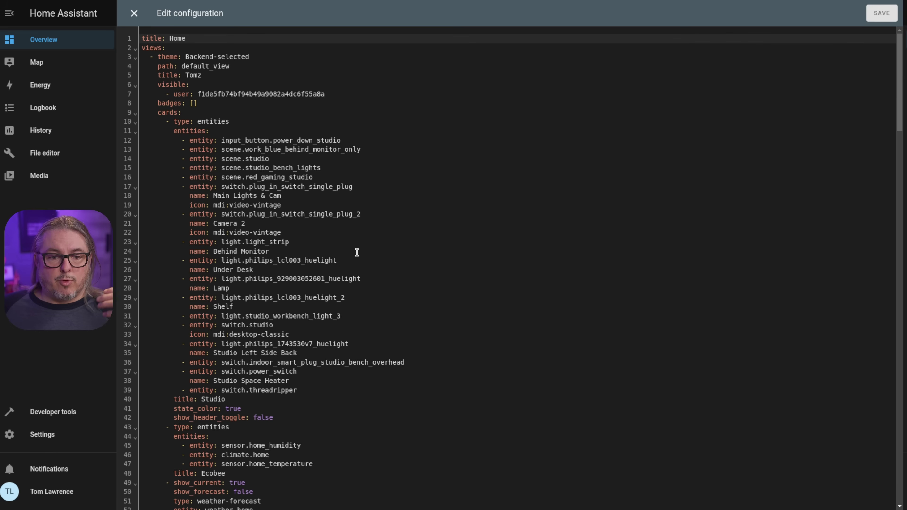
scroll(357, 252, down, 20)
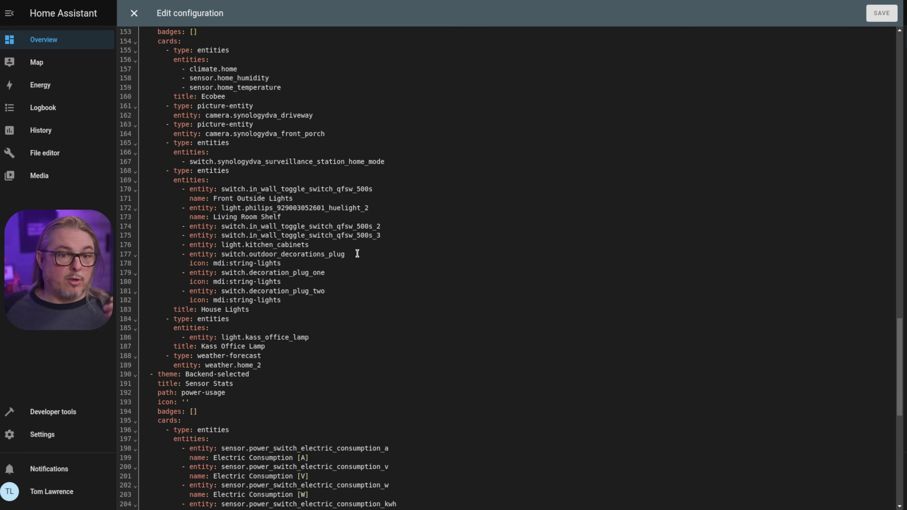
scroll(357, 252, up, 20)
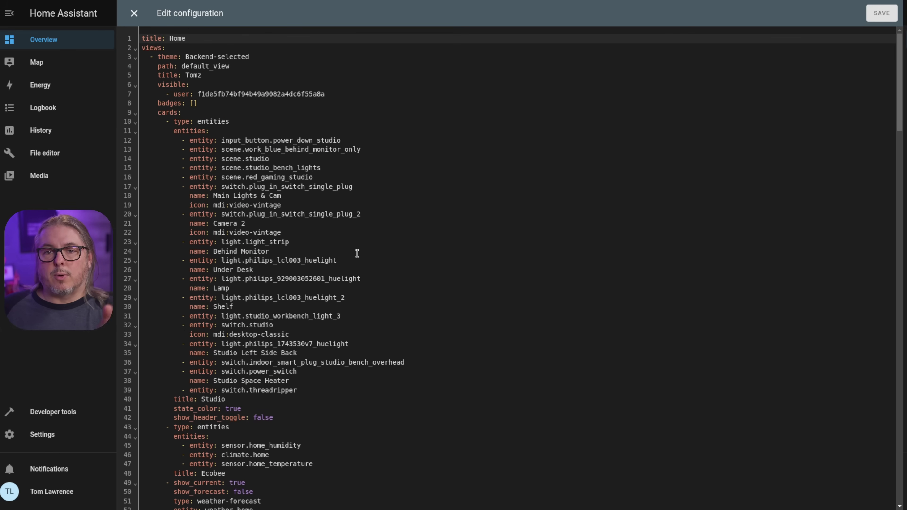
click(134, 13)
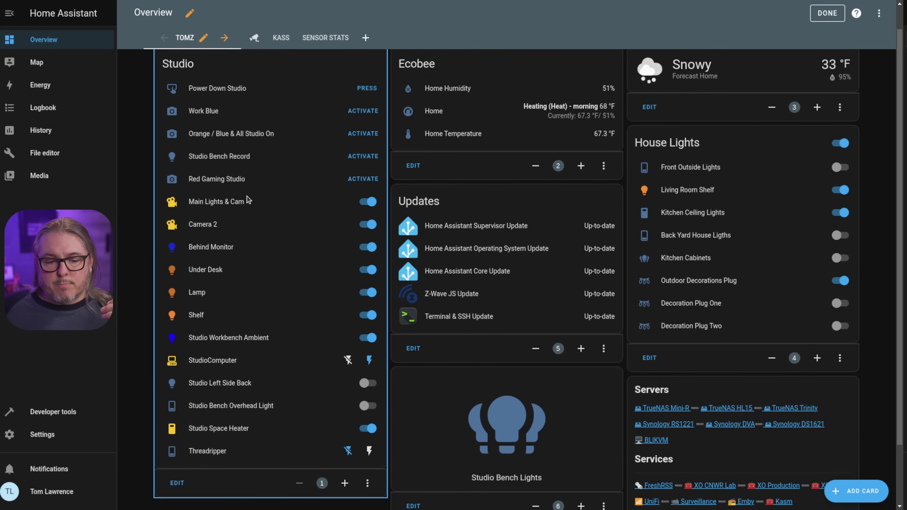
Step: Examine the Studio card's full YAML in its code editor, select all of it, and close the configuration without saving
scroll(173, 406, down, 3)
click(176, 412)
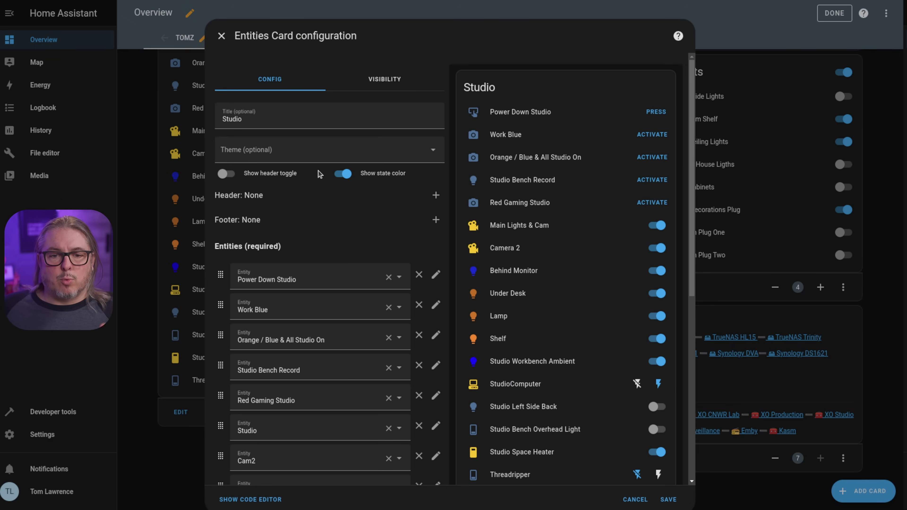
scroll(321, 175, down, 6)
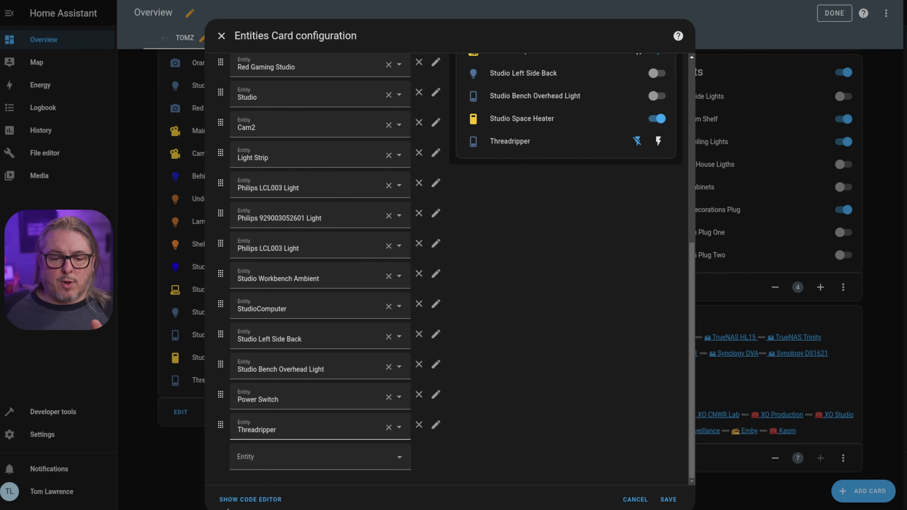
click(263, 499)
scroll(375, 167, up, 1)
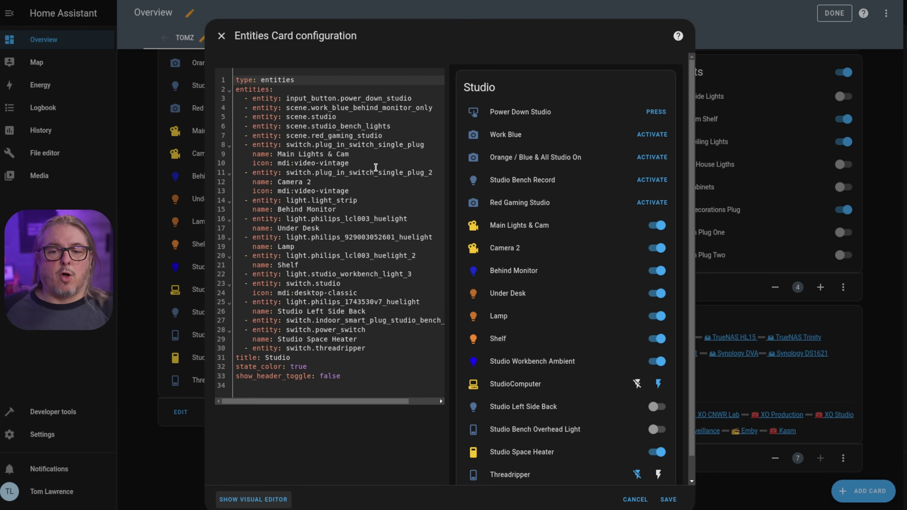
click(372, 172)
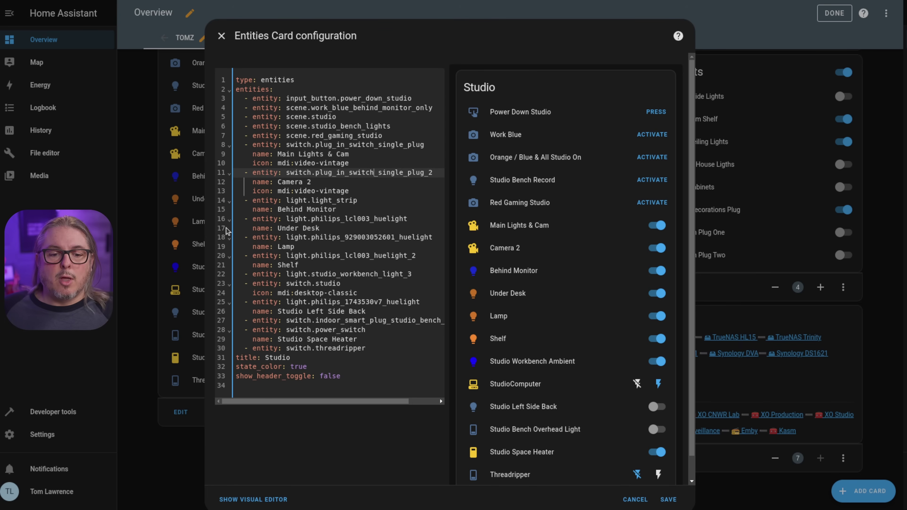
drag(375, 390, 270, 68)
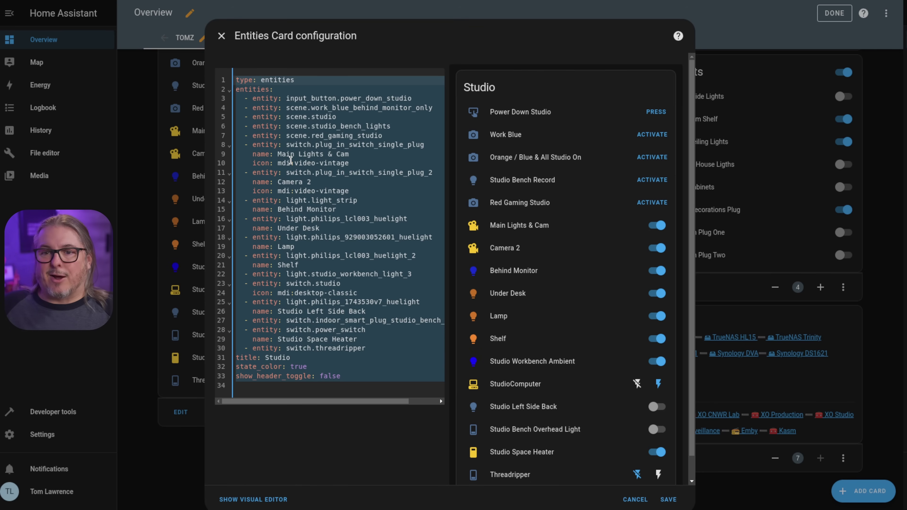
click(221, 36)
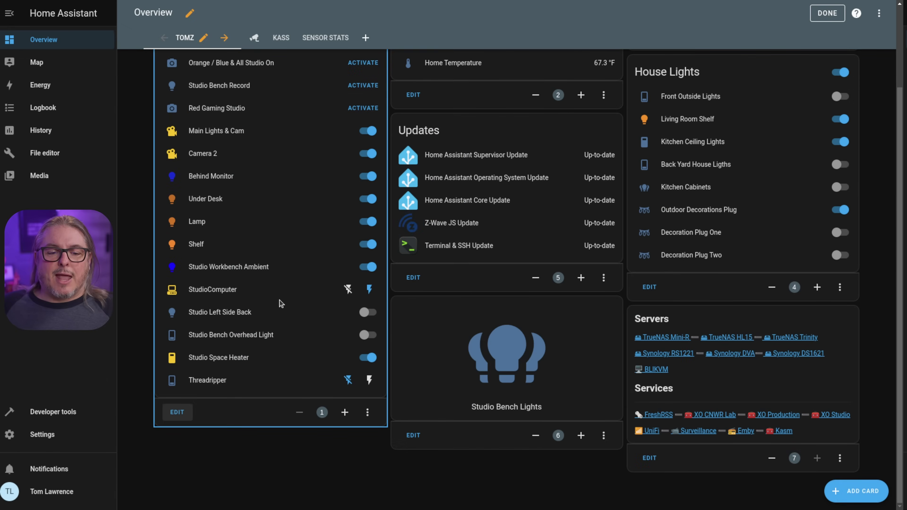
scroll(281, 305, up, 3)
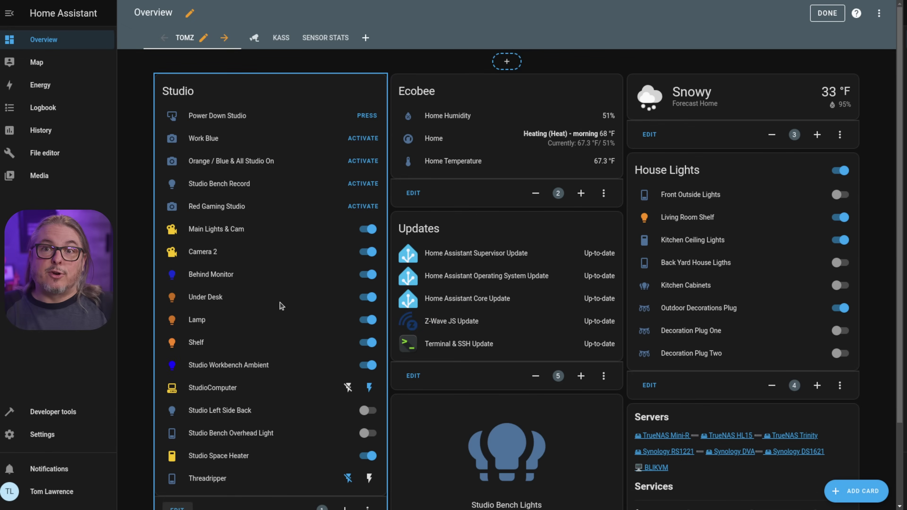